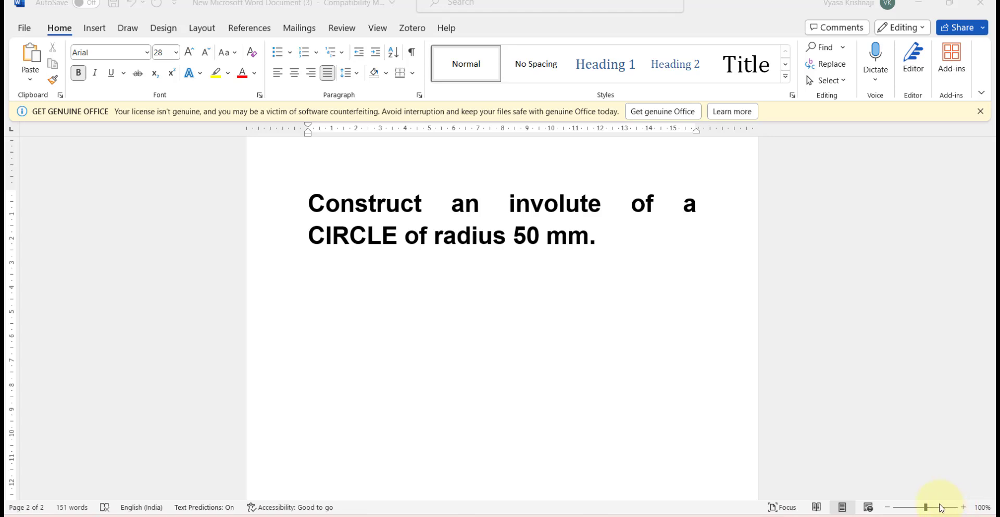
Read the task of drawing an involute of a 50 mm circle, then switch to AutoCAD.
mouse_move(695, 516)
click(657, 514)
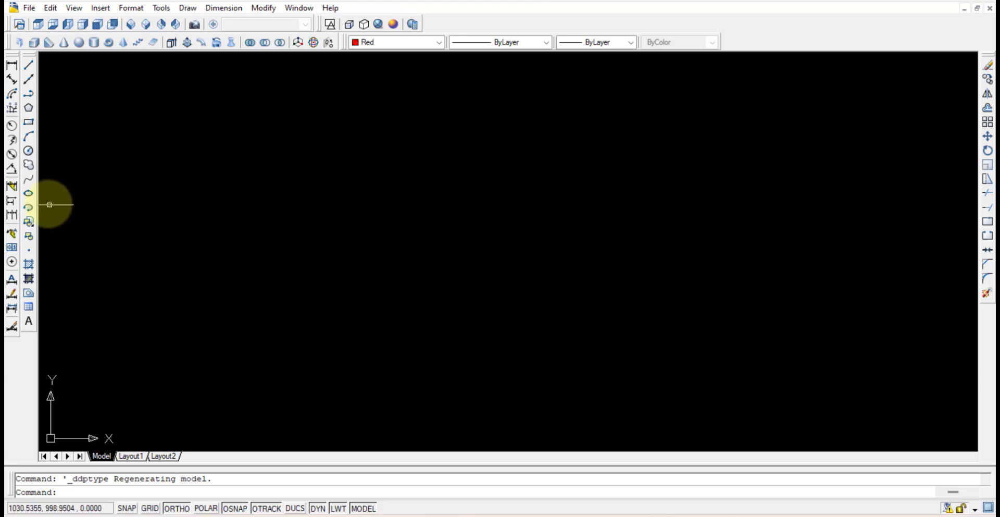
Cancel the stray red circle and set the drawing colour to ByLayer.
click(29, 151)
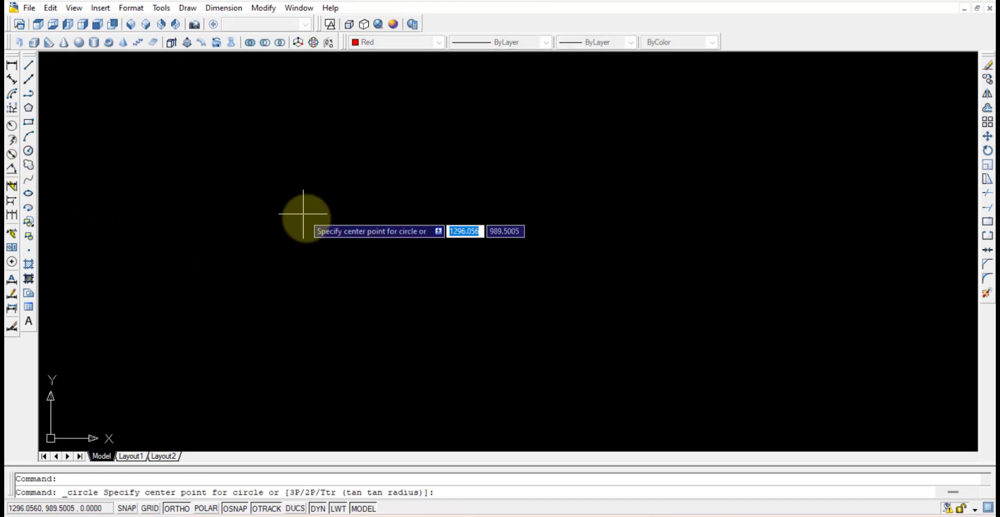
click(368, 242)
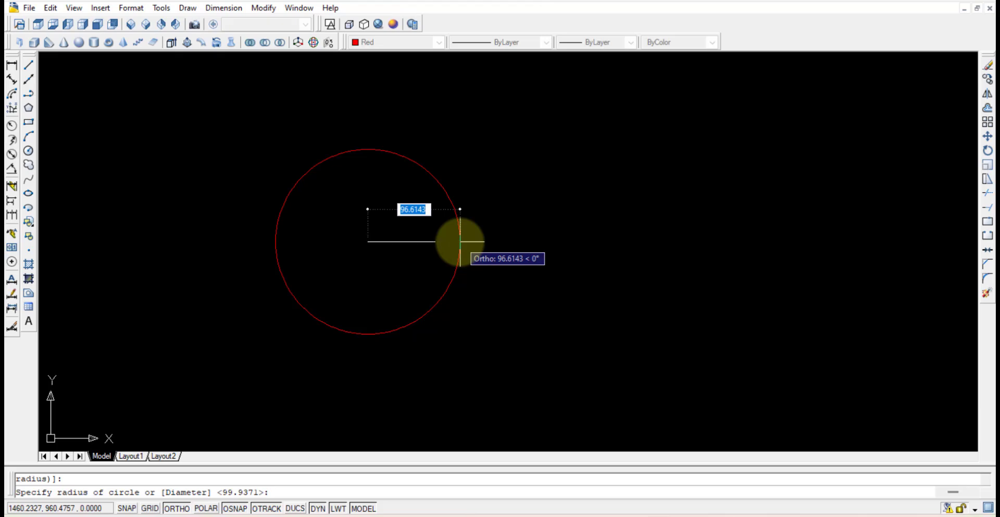
key(Escape)
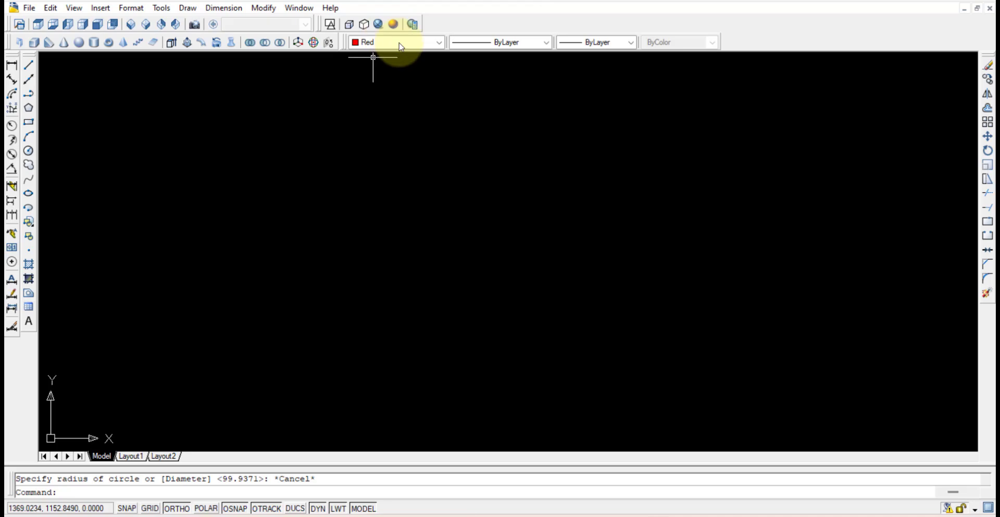
click(401, 46)
click(398, 53)
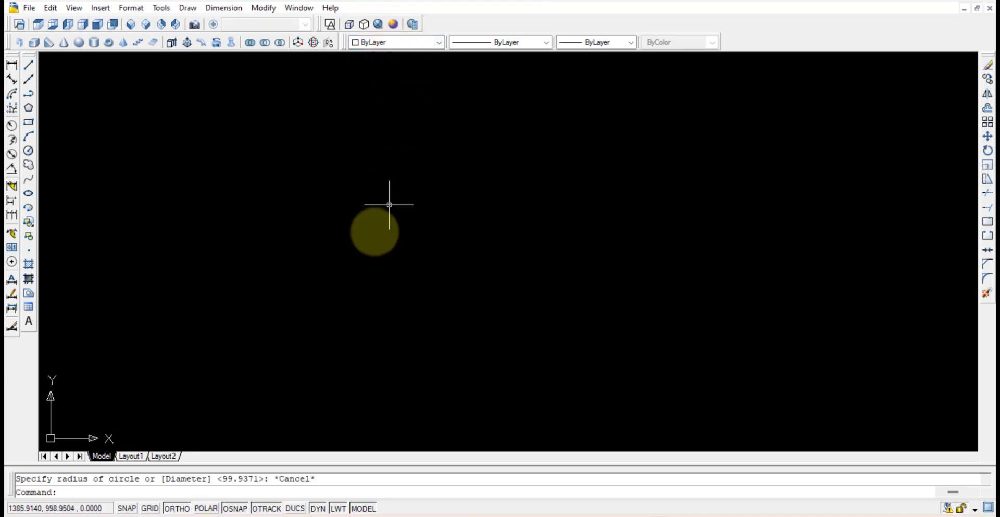
Draw a circle of radius 50 centred mid-canvas.
click(29, 152)
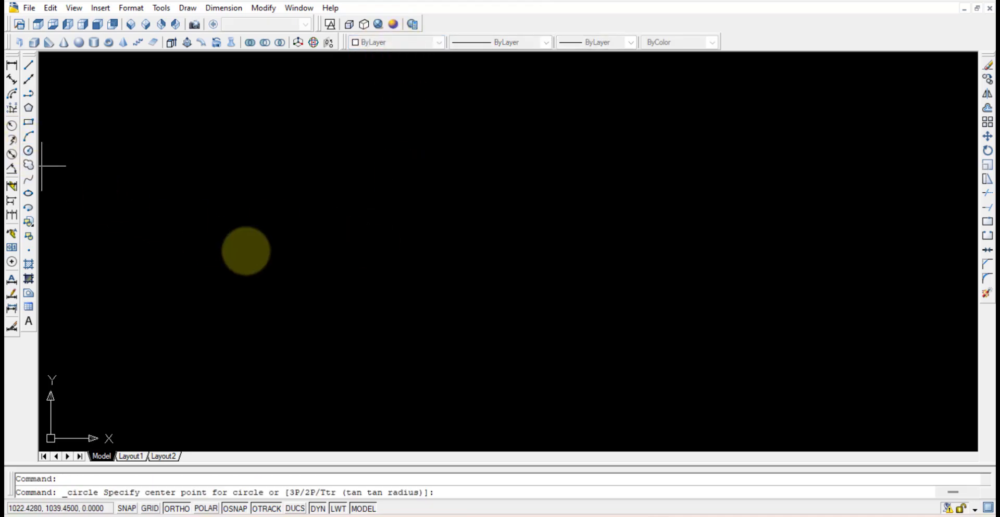
click(375, 253)
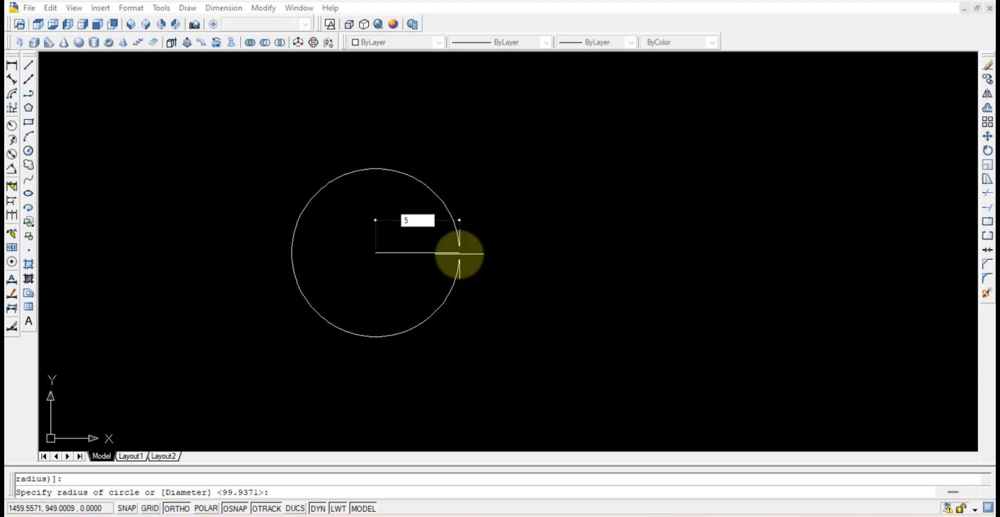
text(50)
key(Return)
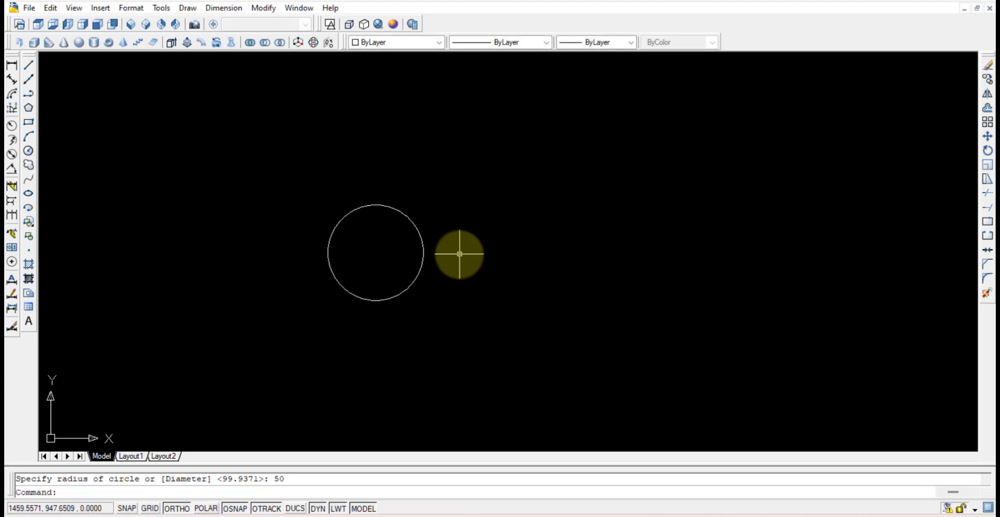
scroll(413, 236, up, 4)
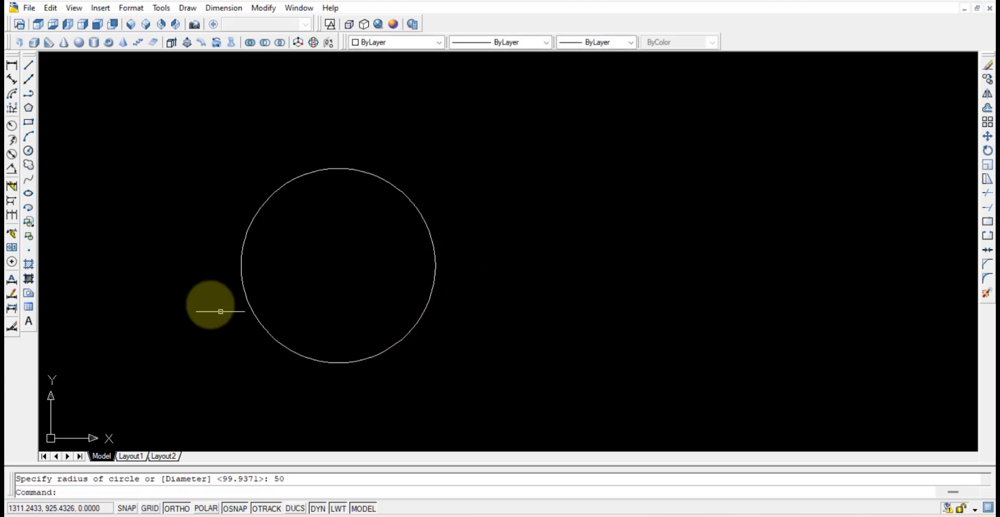
Start a line at the circle's bottom quadrant with dynamic UCS turned on.
click(28, 68)
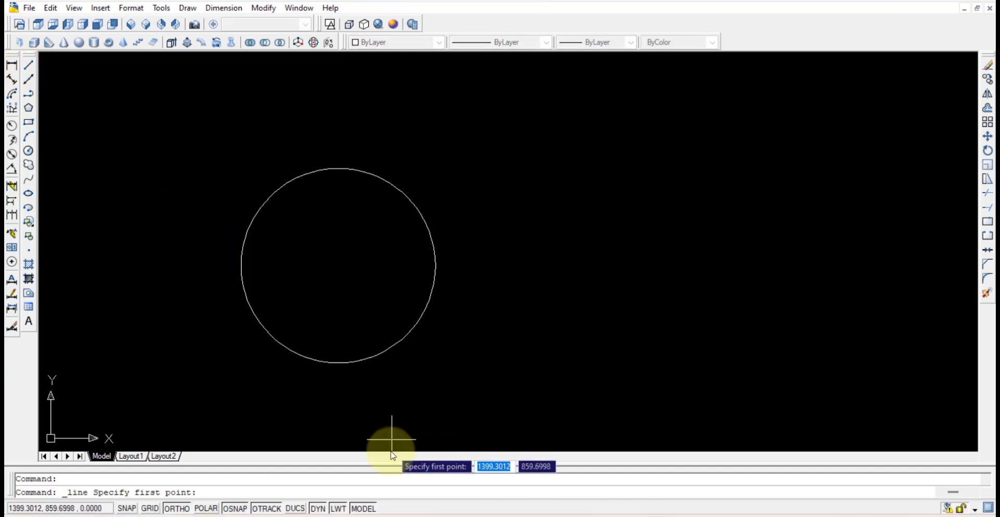
click(338, 362)
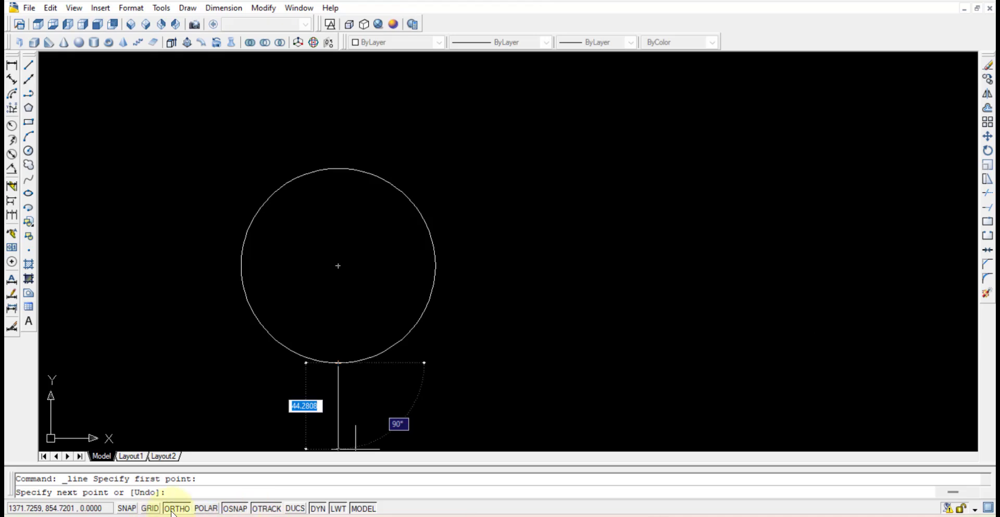
click(296, 508)
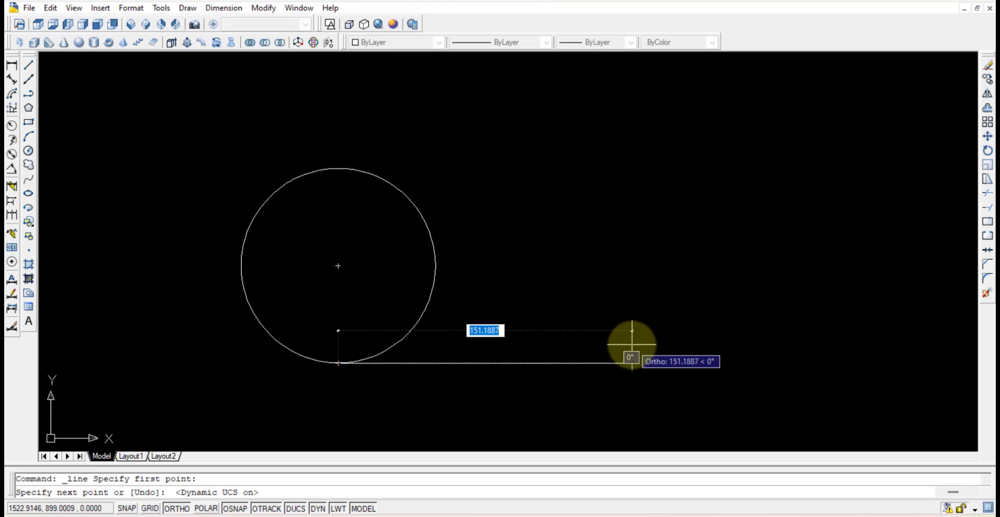
Compute the circumference 2 × π × 50 = 314.159 in Calculator, then return to AutoCAD.
mouse_move(715, 515)
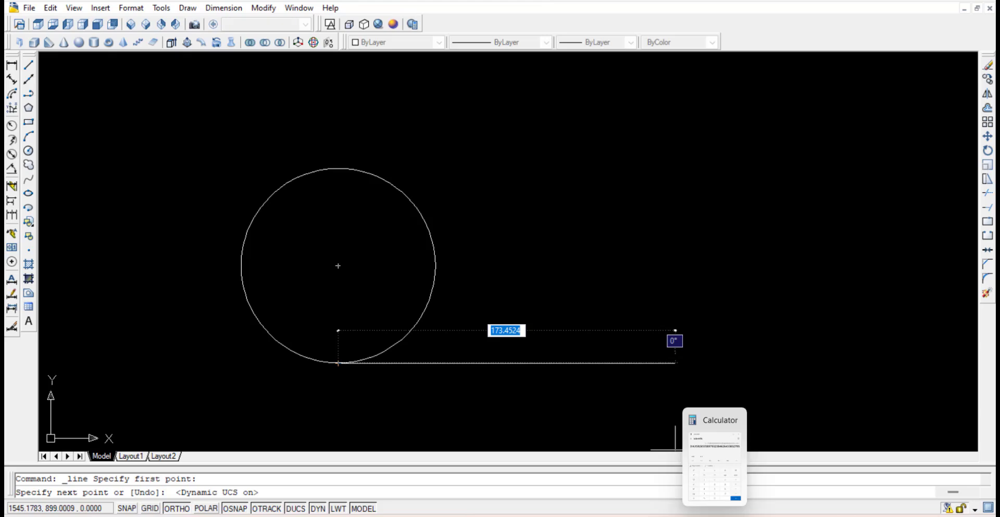
click(715, 465)
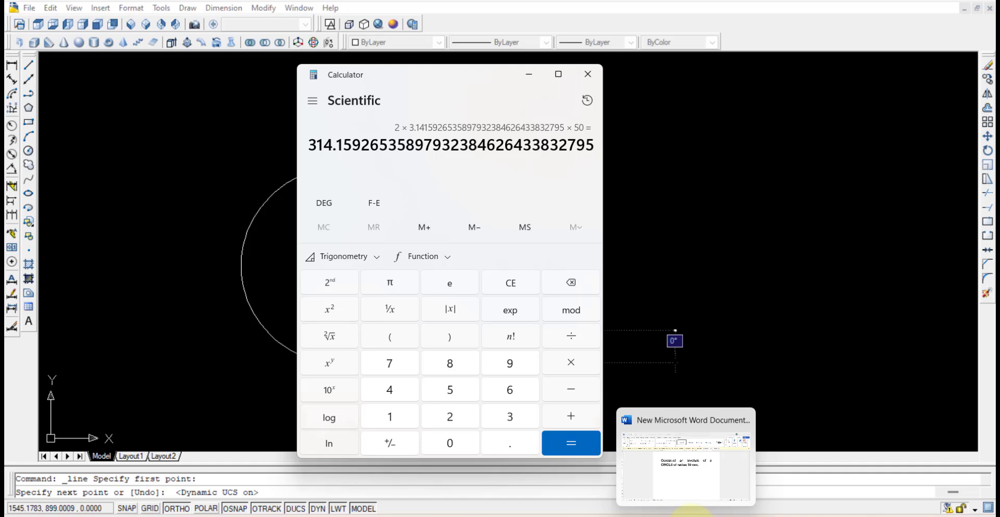
click(582, 453)
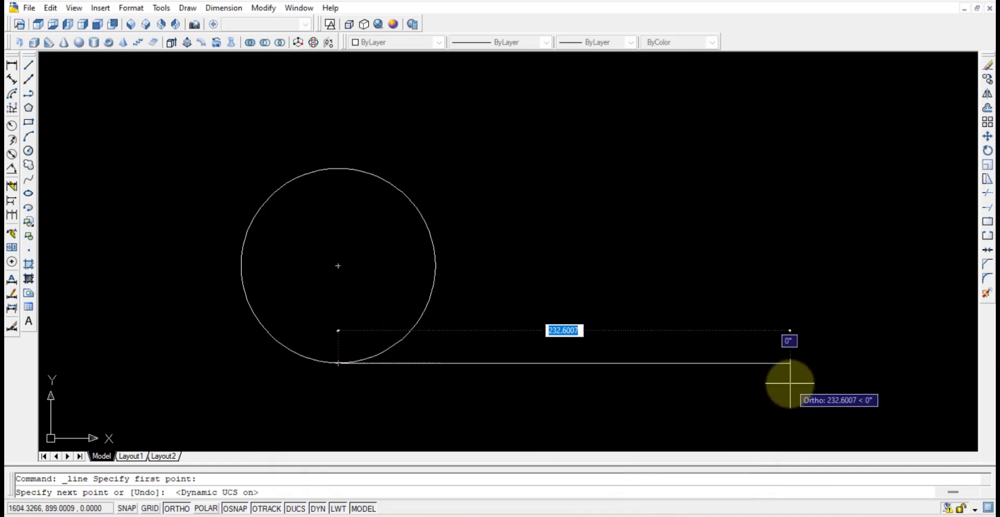
Finish the horizontal tangent line at a length of 314.
text(31)
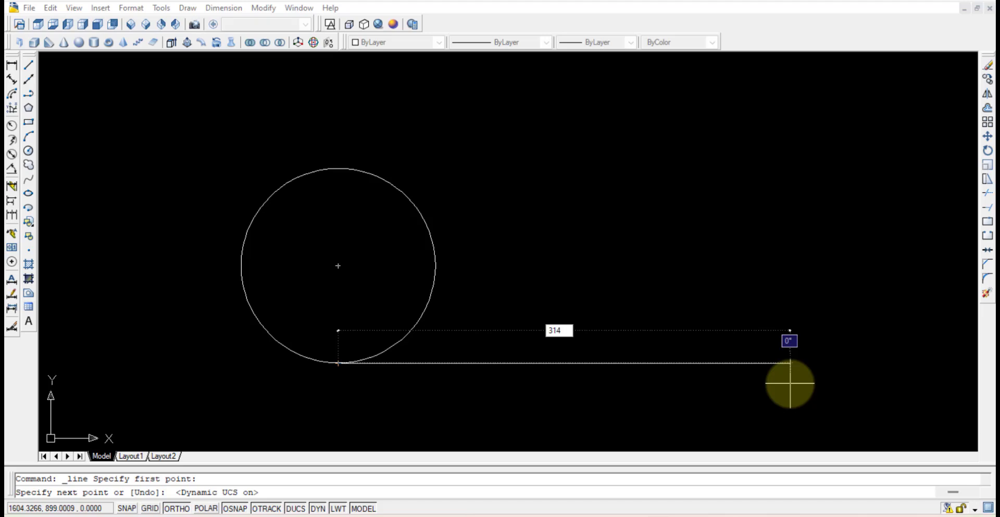
text(4)
key(Return)
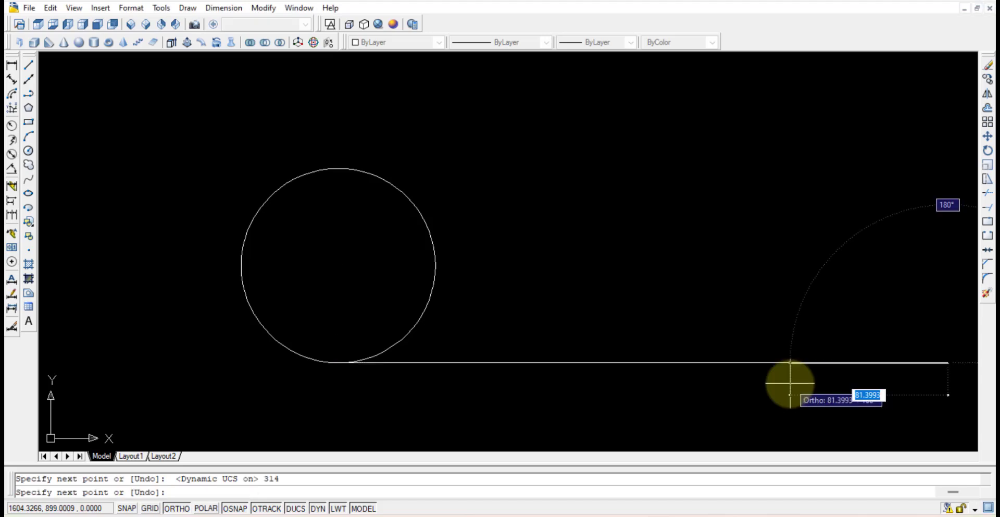
key(Return)
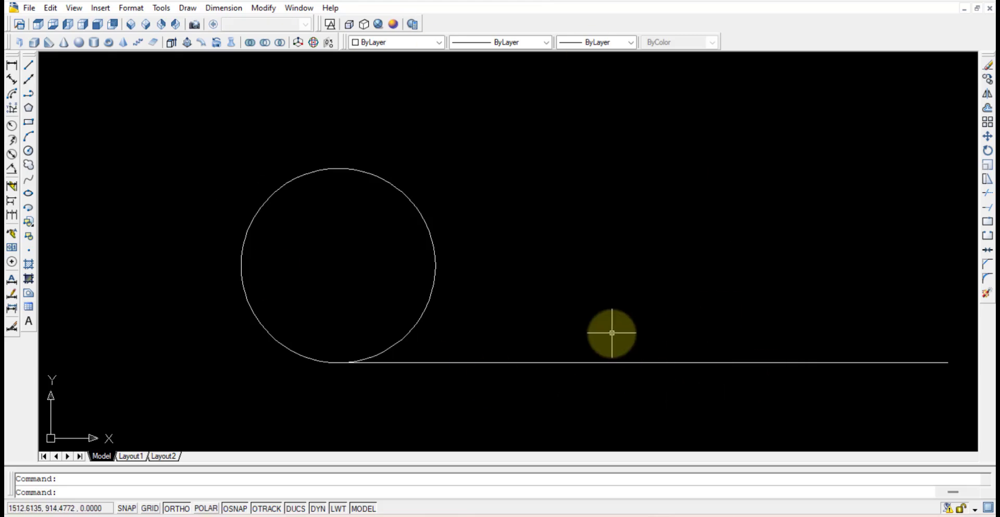
Window-select the tangent line and the circle to check them, then clear the selection.
middle_drag(599, 322, 547, 331)
click(592, 413)
click(576, 352)
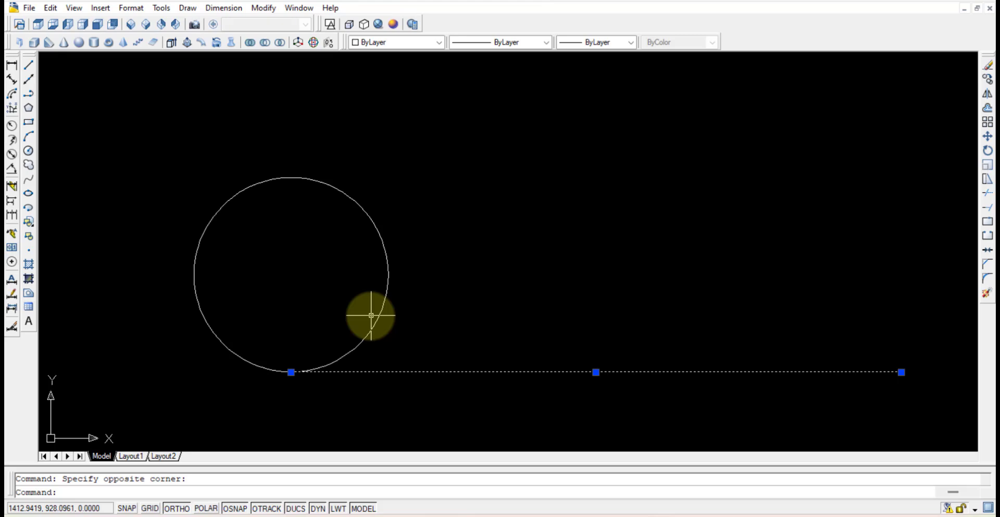
key(Escape)
click(676, 412)
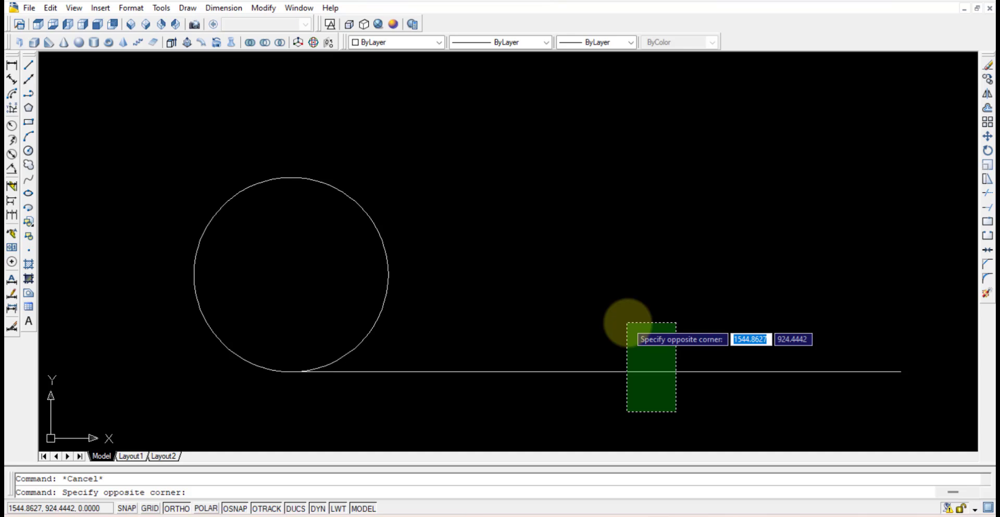
click(628, 323)
click(443, 296)
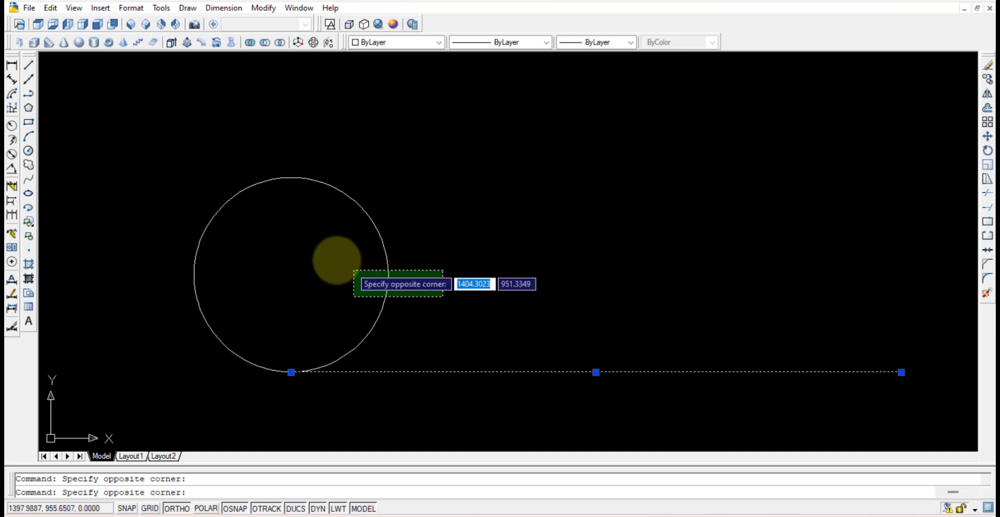
click(341, 261)
key(Escape)
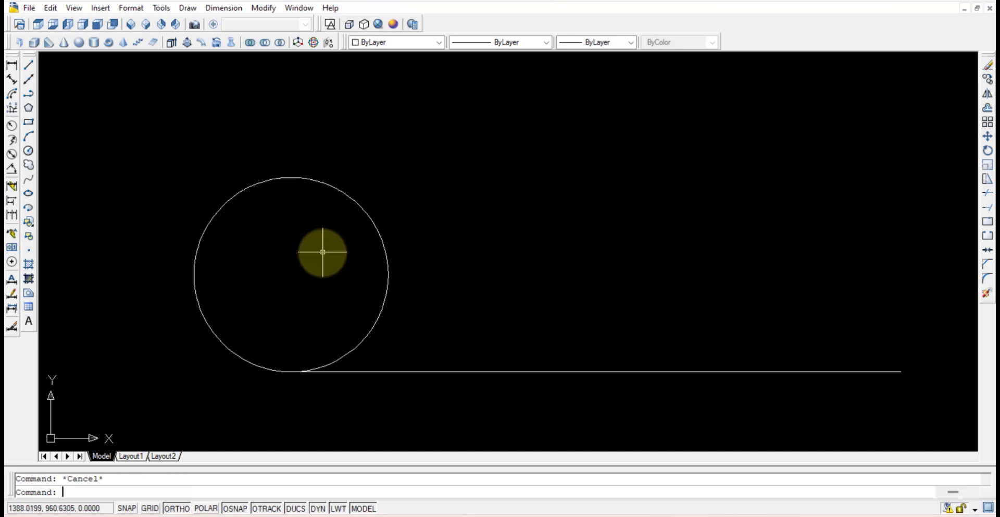
Draw a vertical diameter from the circle's top quadrant to its bottom quadrant.
click(29, 65)
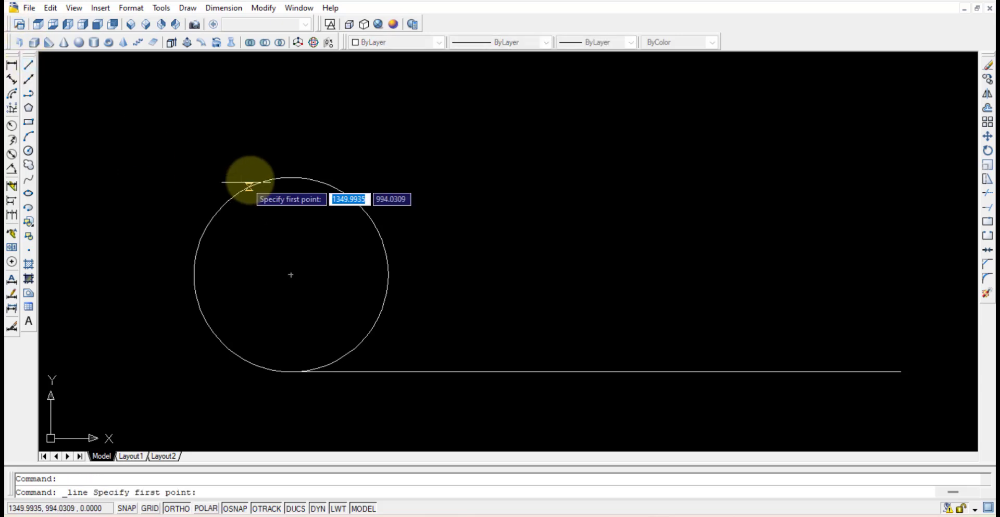
click(285, 177)
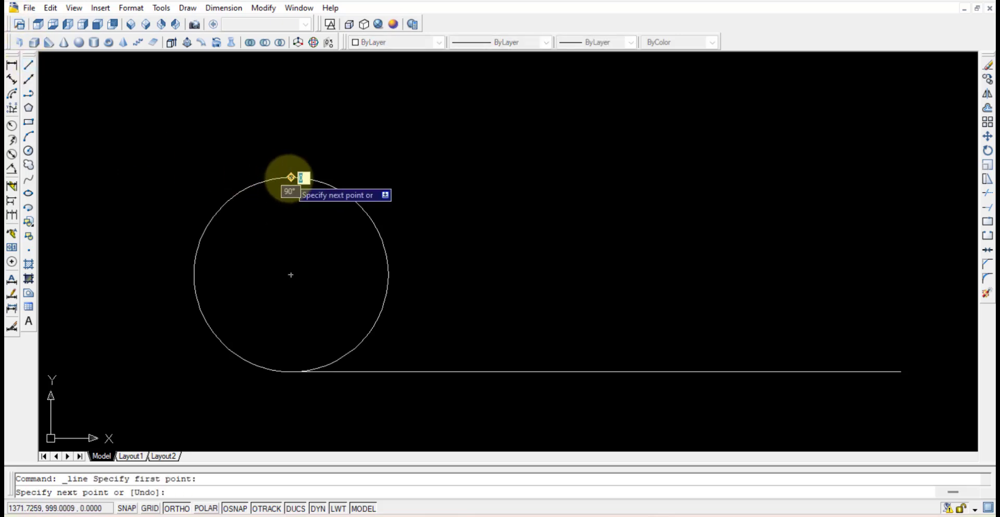
click(290, 372)
key(Escape)
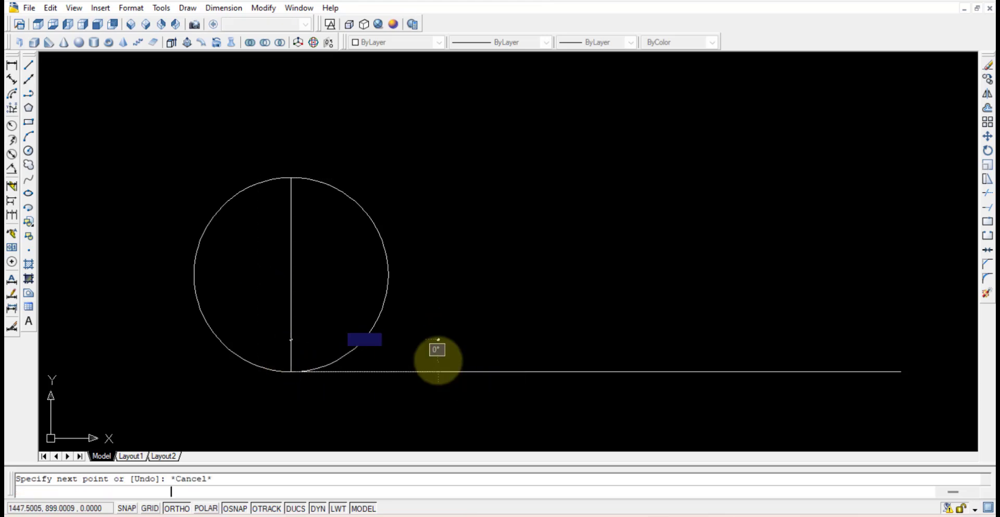
click(459, 371)
key(Escape)
Divide the 314 tangent line into 8 equal parts with DIV and check the points.
text(div)
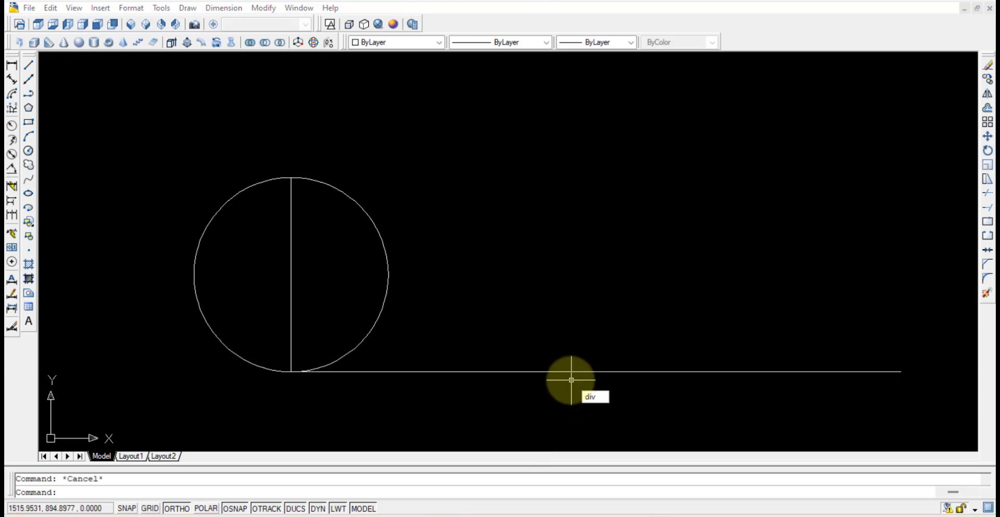
key(Return)
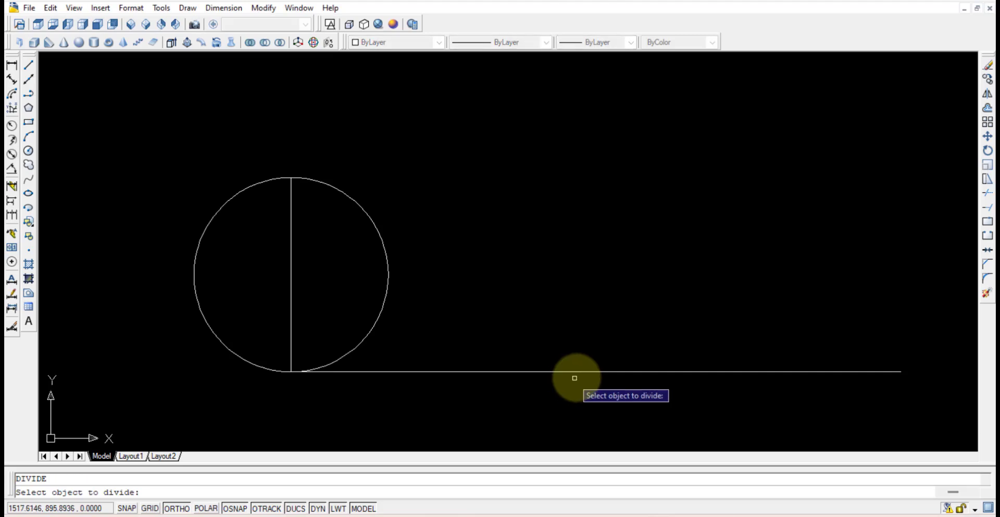
click(590, 372)
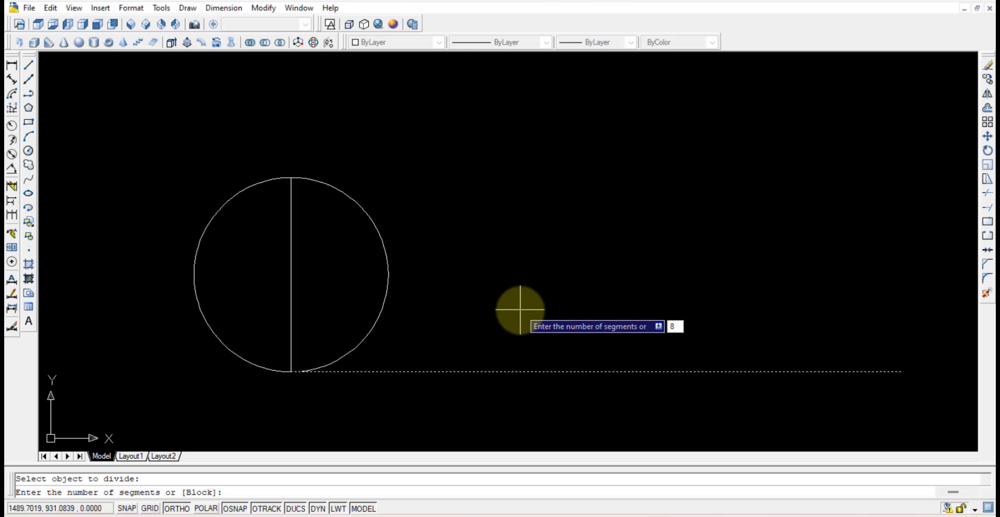
key(Return)
click(411, 336)
click(878, 418)
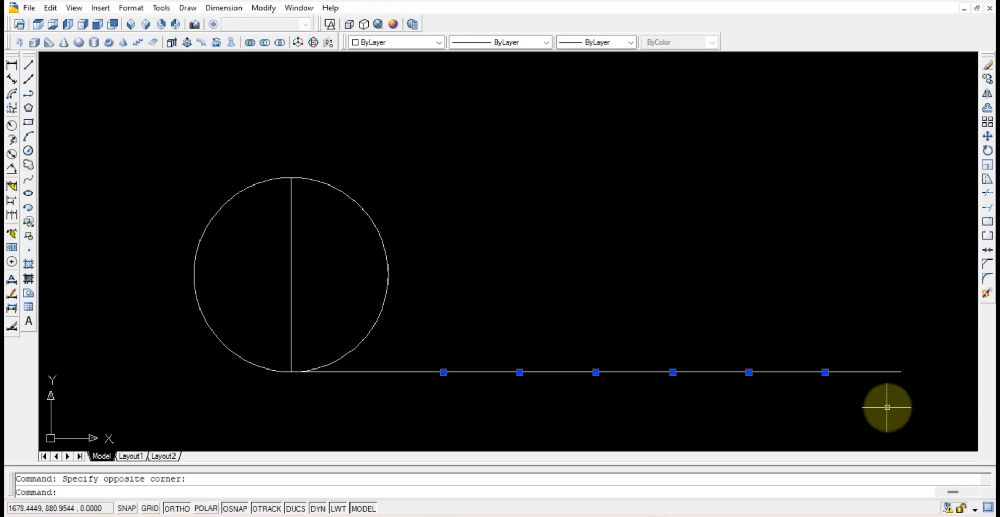
key(Escape)
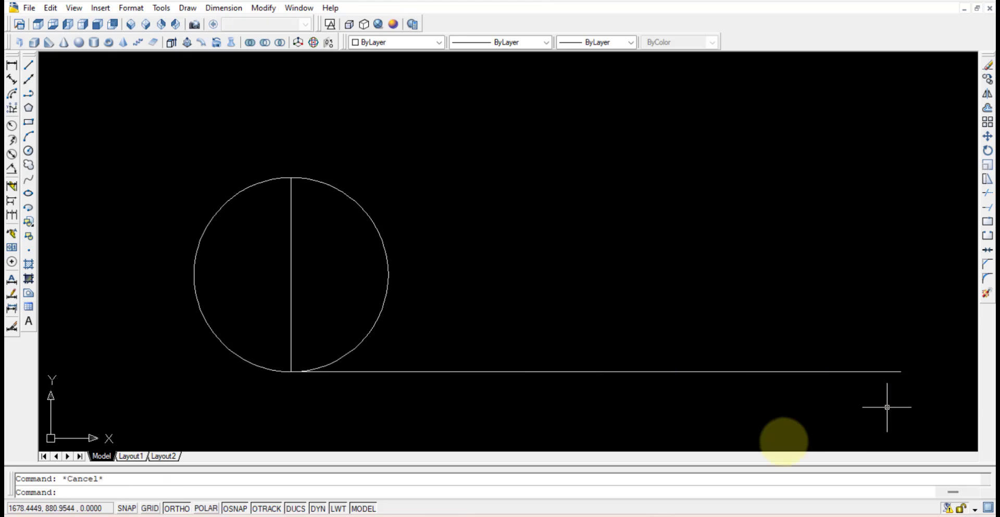
Change the point style to the circle-with-X marker.
click(130, 7)
click(180, 159)
click(324, 145)
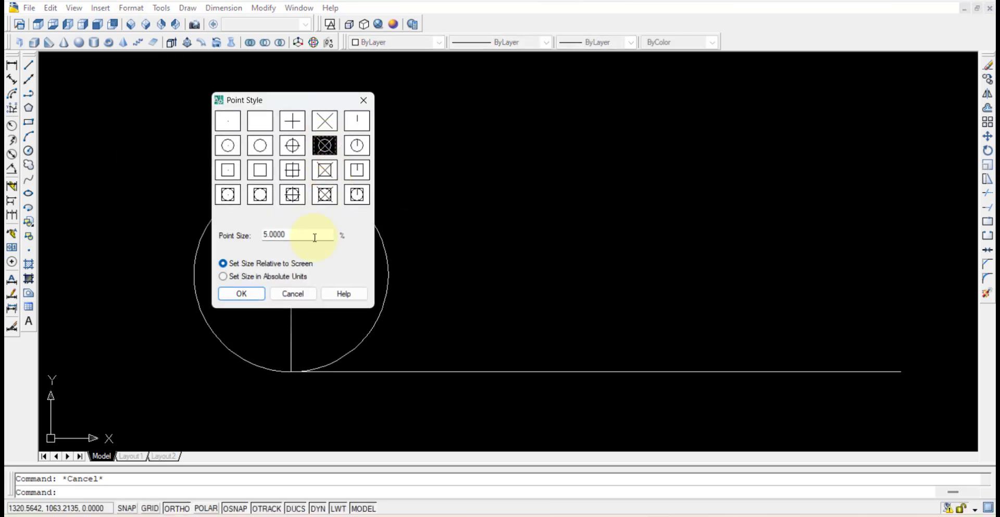
click(241, 293)
Recentre the view and open the Array dialog with Polar Array chosen.
scroll(424, 325, down, 1)
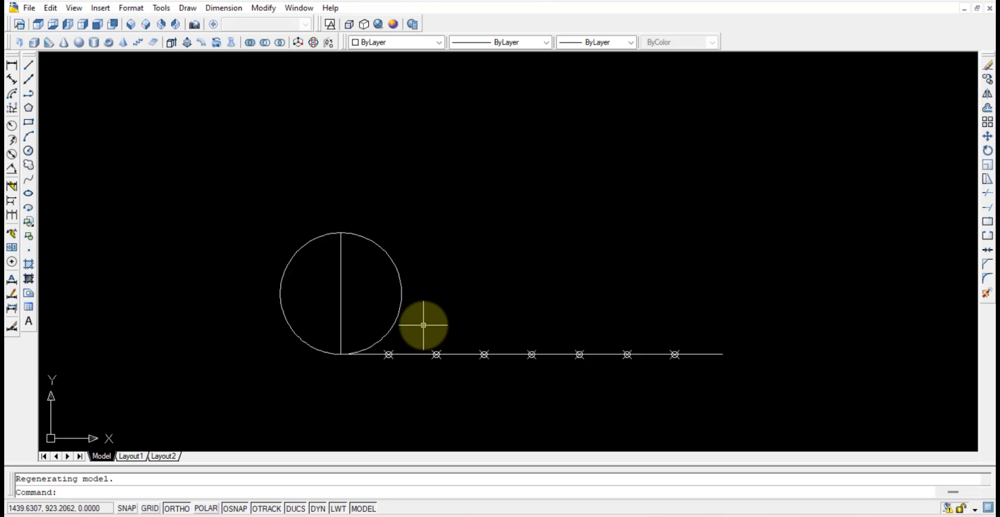
middle_drag(427, 351, 447, 299)
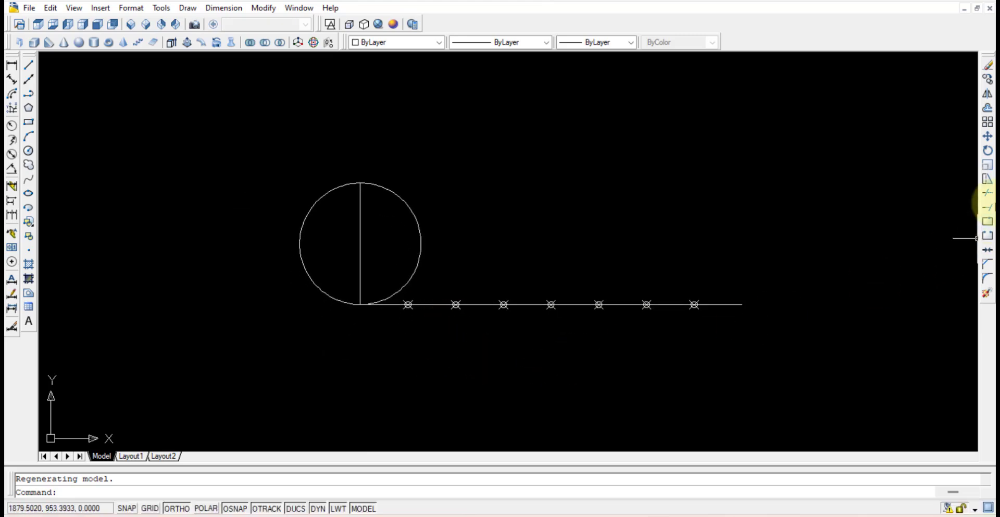
click(989, 123)
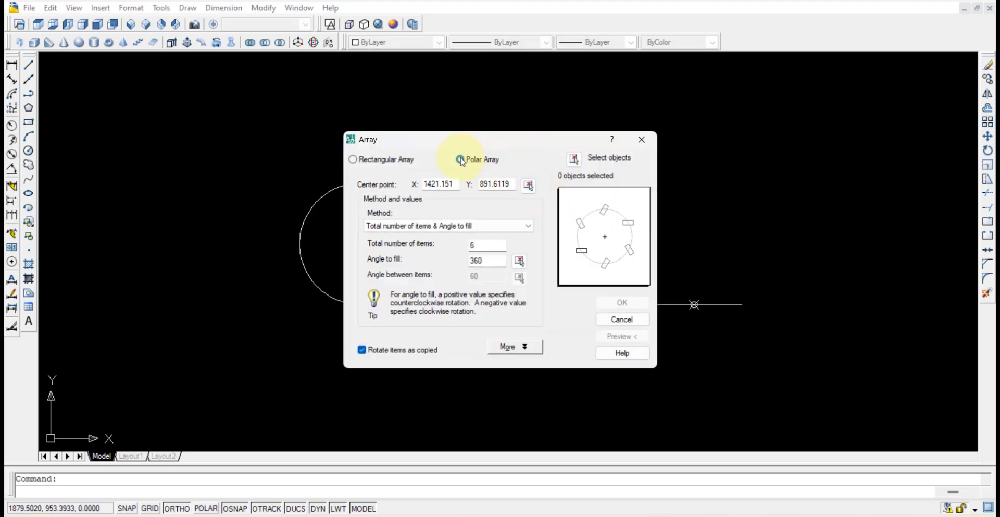
Polar-array the tangent line, its points and the diameter: 8 items over 360° about the diameter midpoint.
click(574, 159)
click(727, 347)
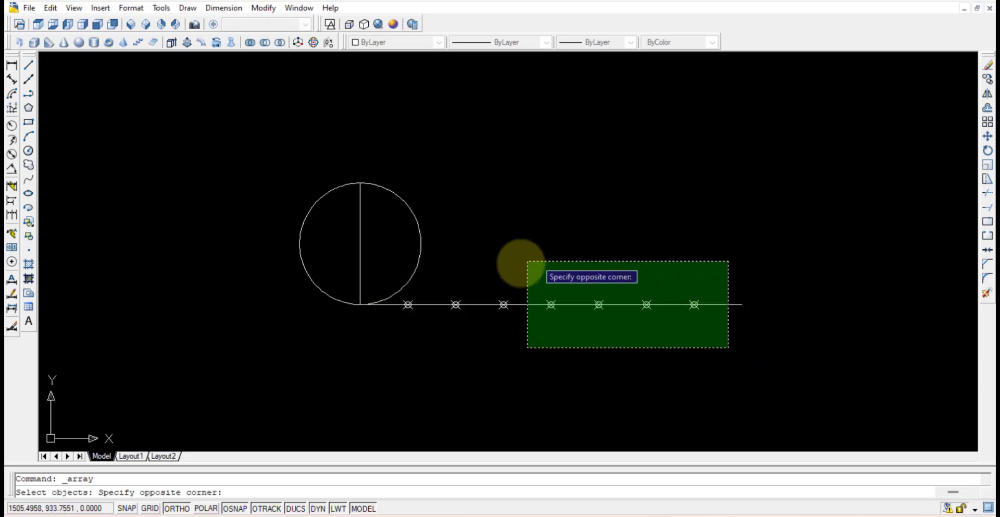
click(408, 298)
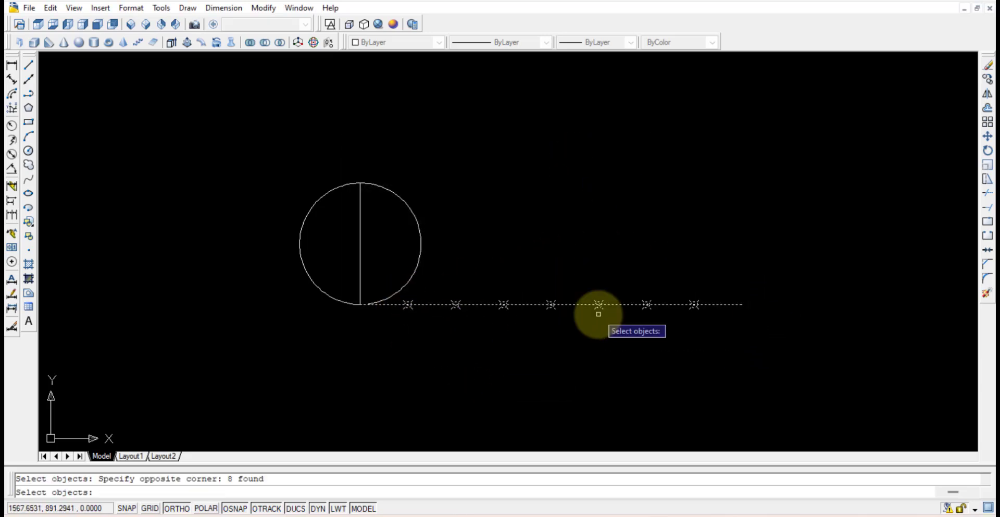
click(360, 253)
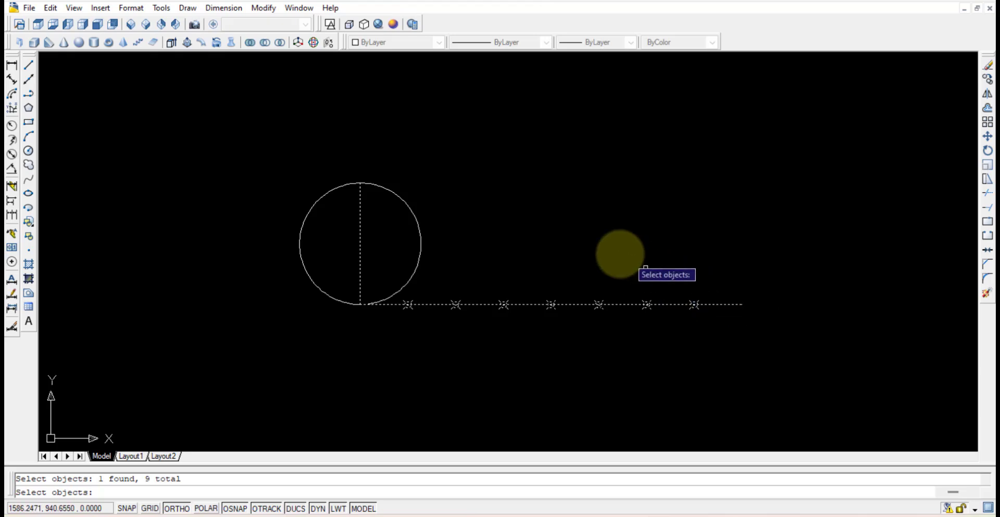
key(Return)
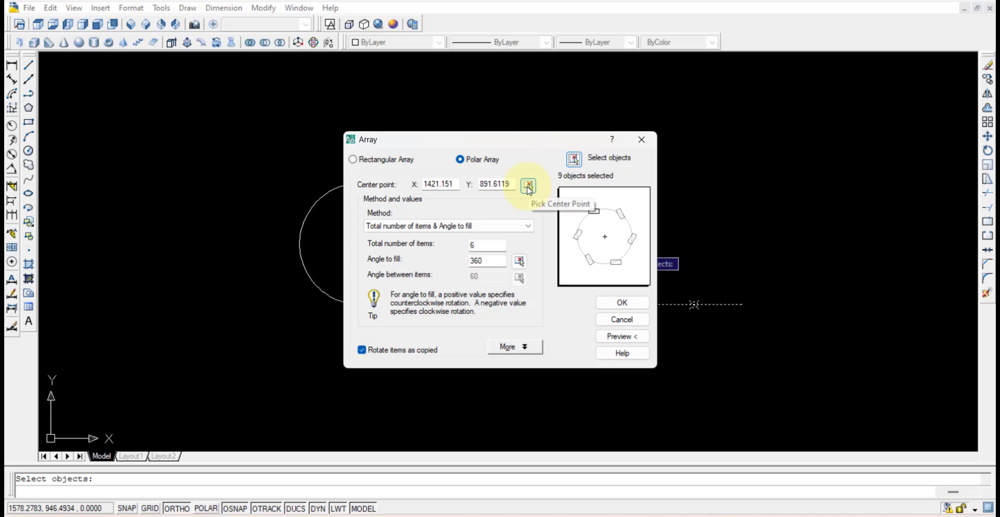
click(528, 186)
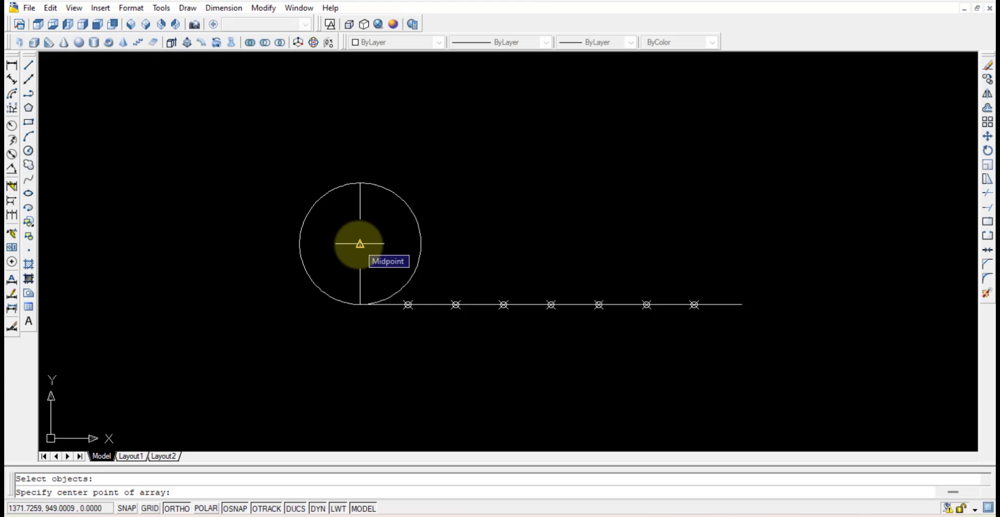
click(360, 243)
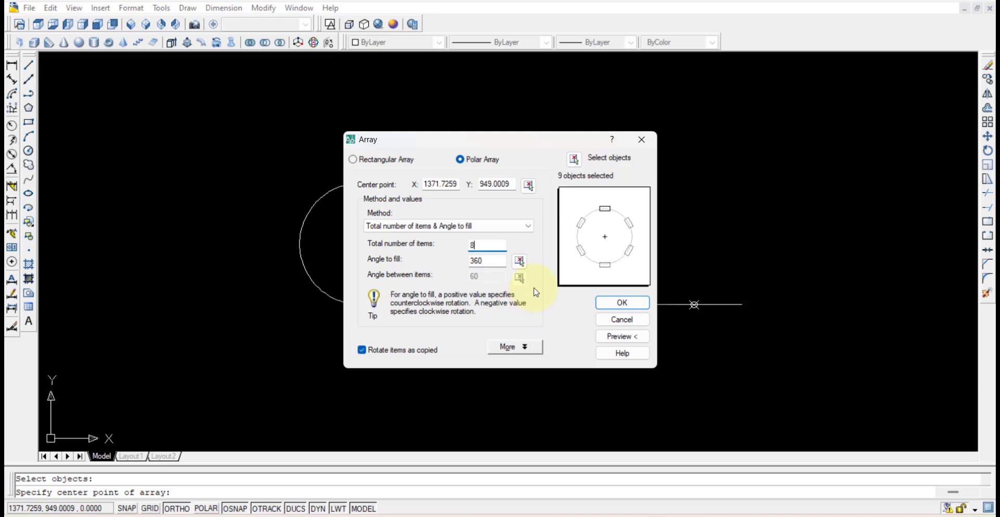
click(623, 303)
Zoom in and out to inspect the 8-item polar array around the circle.
scroll(581, 302, down, 3)
scroll(497, 291, up, 1)
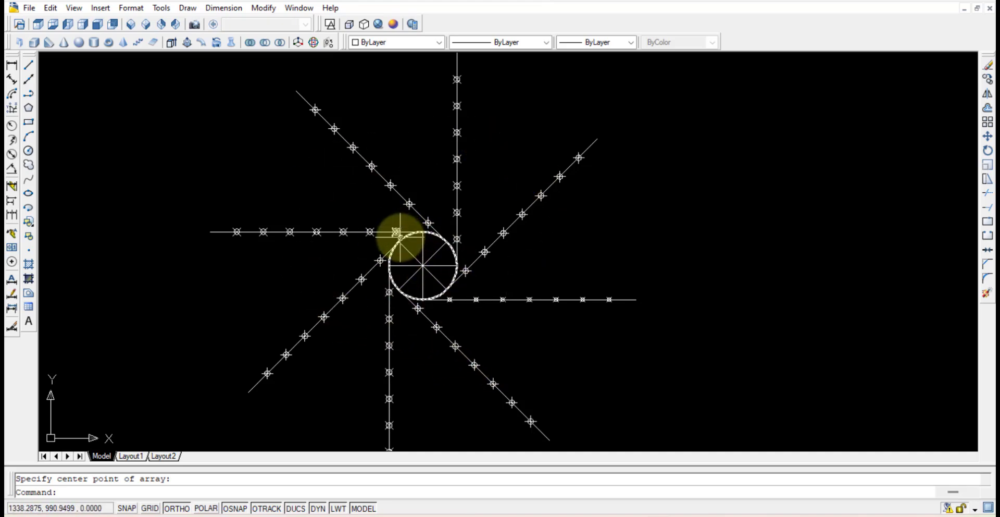
click(405, 237)
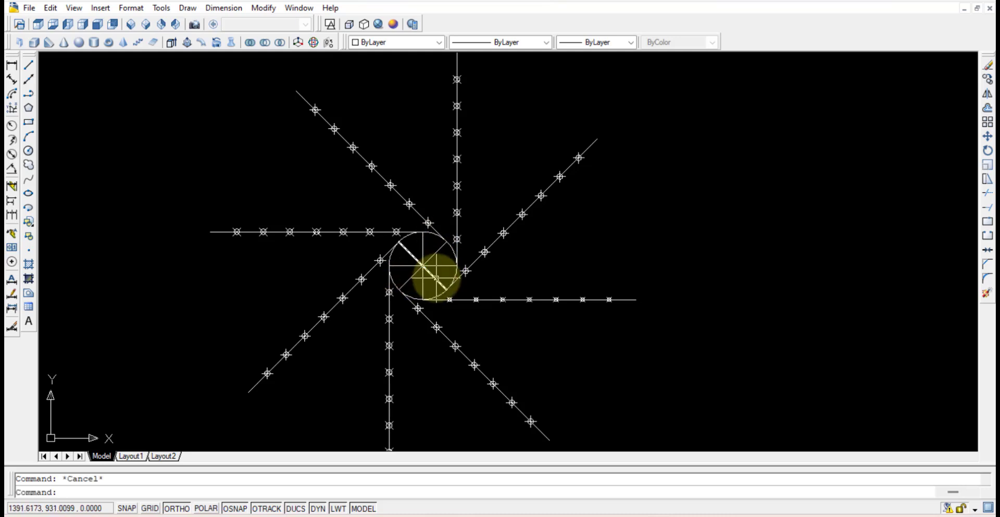
scroll(435, 276, up, 3)
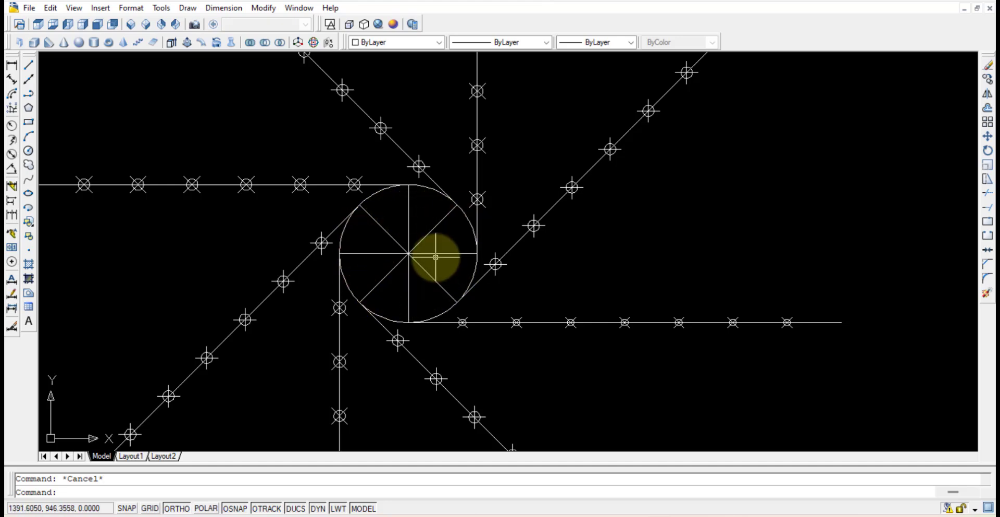
scroll(465, 216, down, 2)
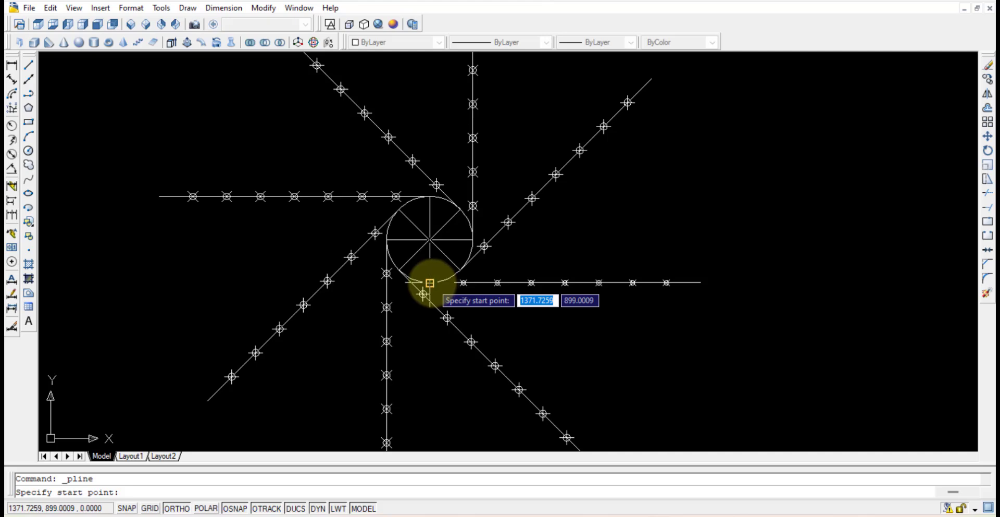
Start the polyline at the circle's bottom and run it through the first division points.
scroll(429, 283, up, 3)
click(430, 283)
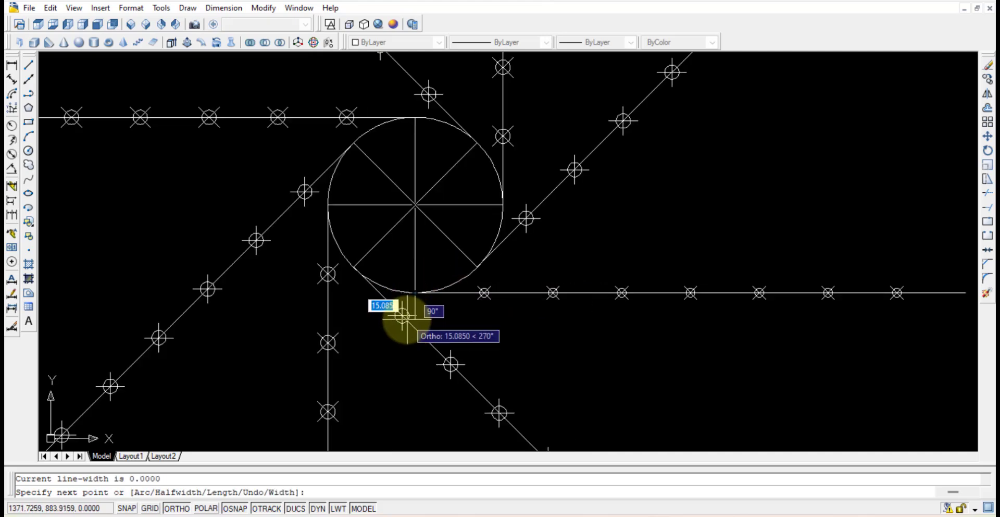
click(402, 316)
click(328, 342)
click(207, 289)
mouse_move(241, 267)
middle_down()
mouse_move(373, 335)
mouse_move(396, 360)
middle_up()
click(270, 211)
Continue the polyline through the vertical and diagonal lines' points, ending at the horizontal line's far end.
middle_drag(438, 190, 491, 335)
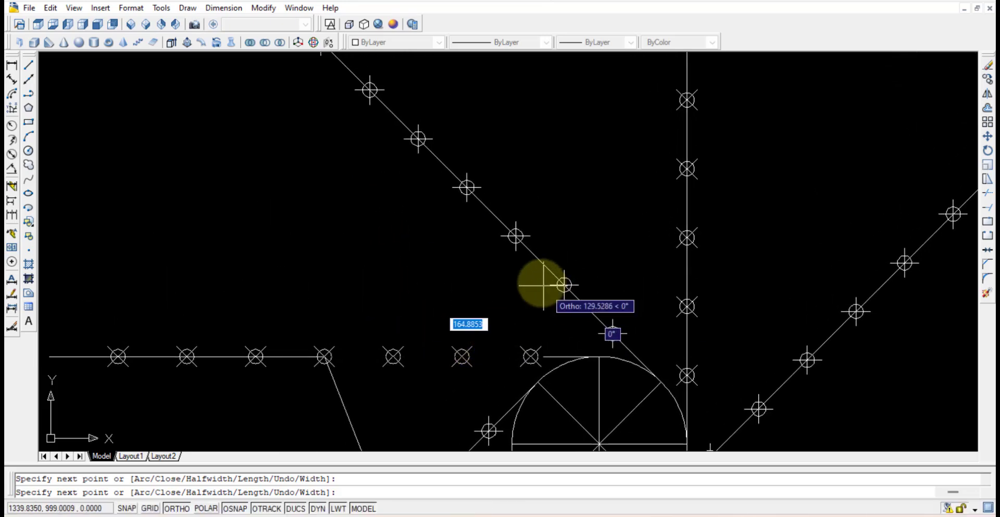
click(418, 139)
mouse_move(610, 154)
middle_down()
mouse_move(452, 174)
mouse_move(426, 162)
middle_up()
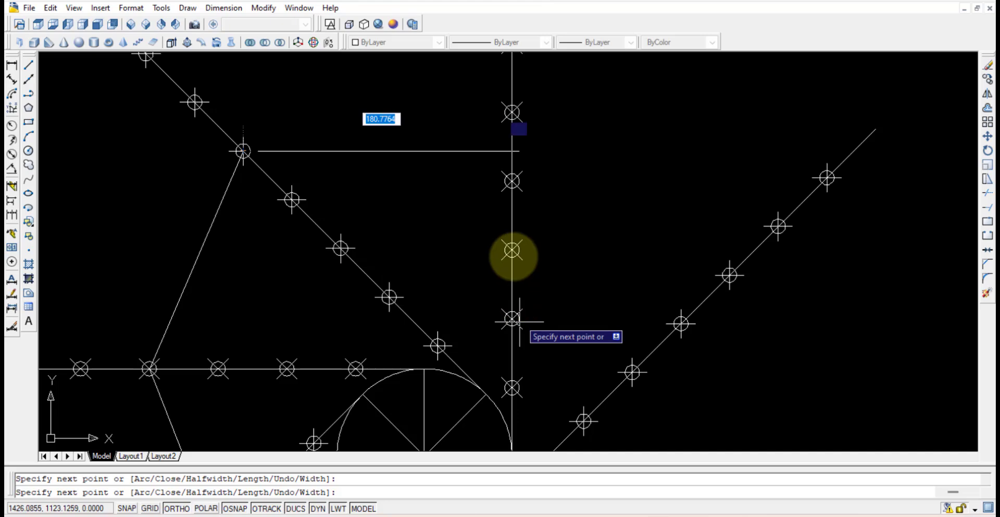
mouse_move(512, 111)
middle_down()
mouse_move(522, 212)
mouse_move(530, 183)
middle_up()
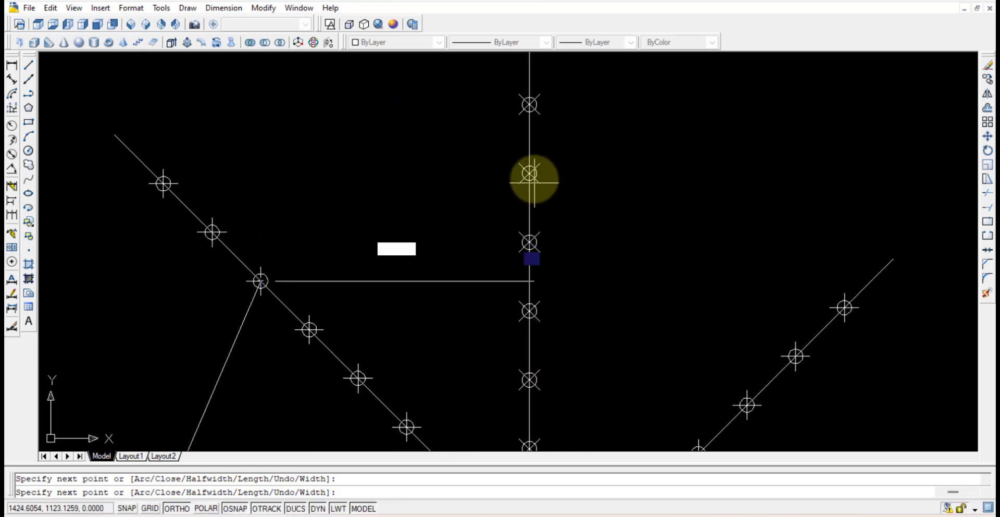
click(529, 173)
middle_drag(641, 264, 494, 180)
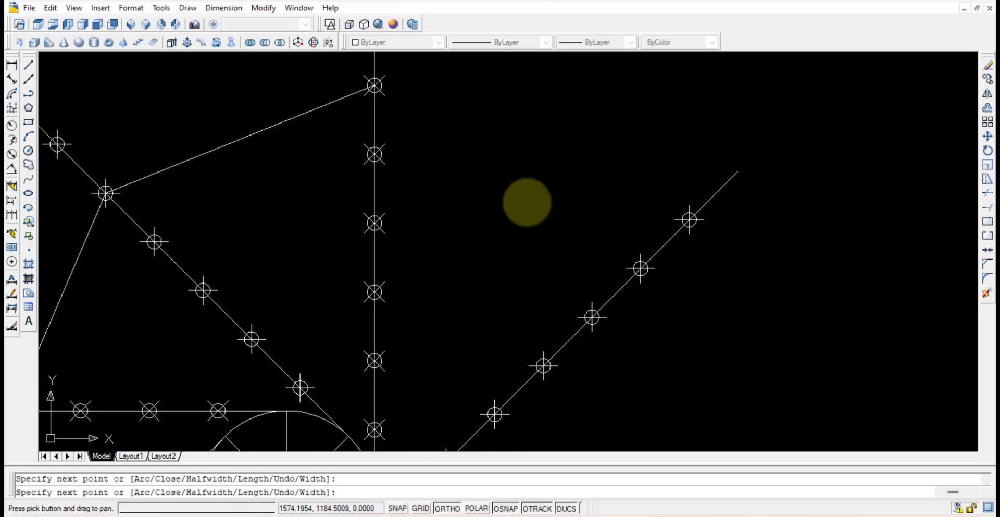
click(689, 219)
middle_drag(730, 312, 638, 111)
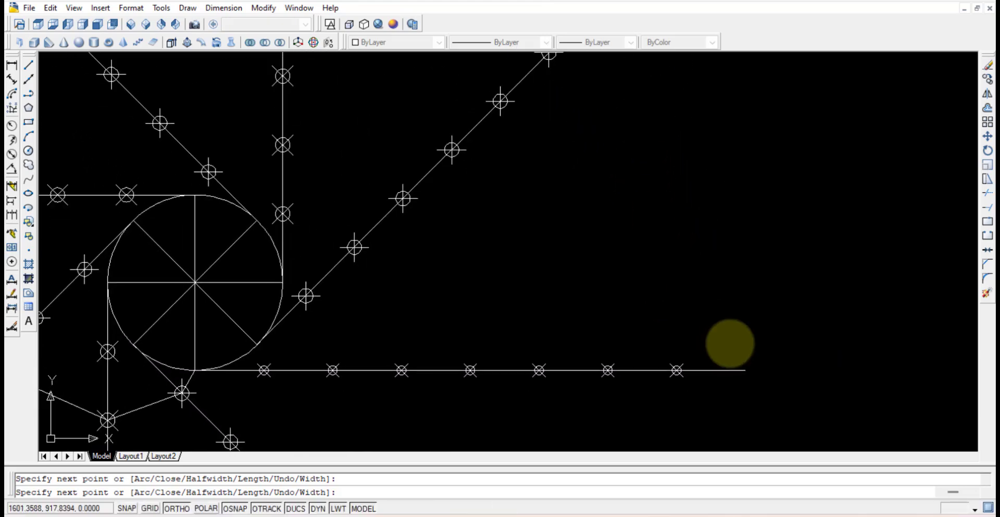
click(746, 370)
scroll(796, 268, down, 4)
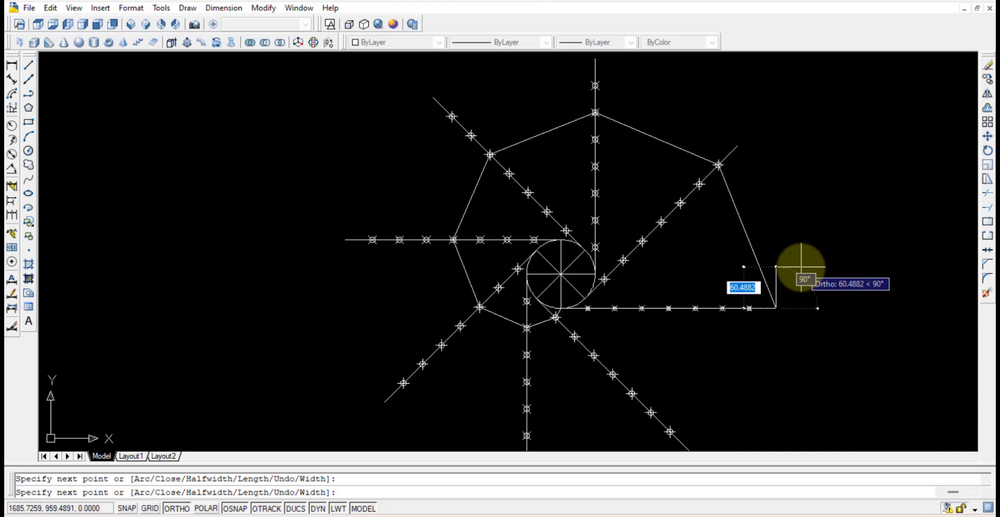
key(Escape)
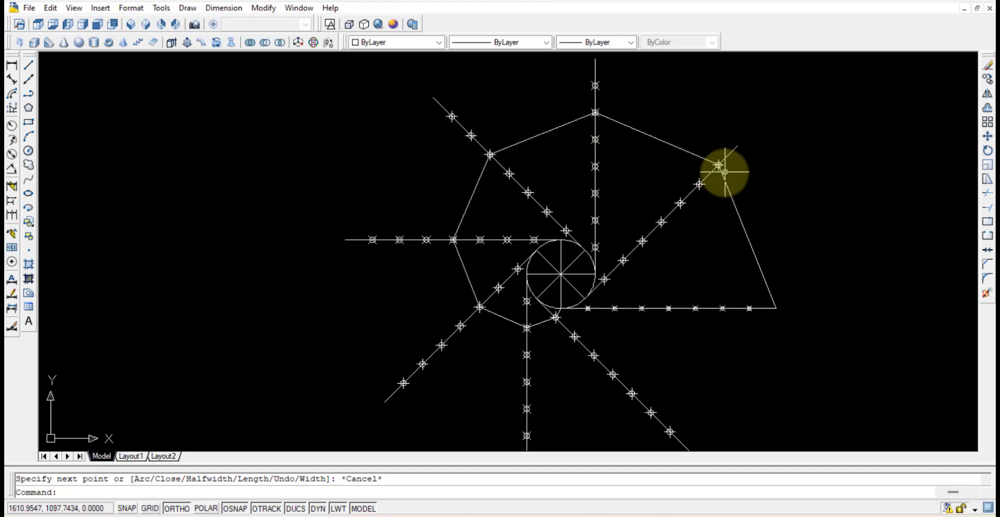
Use PE on the straight-segment polyline and apply Fit to smooth it into a curve.
click(778, 308)
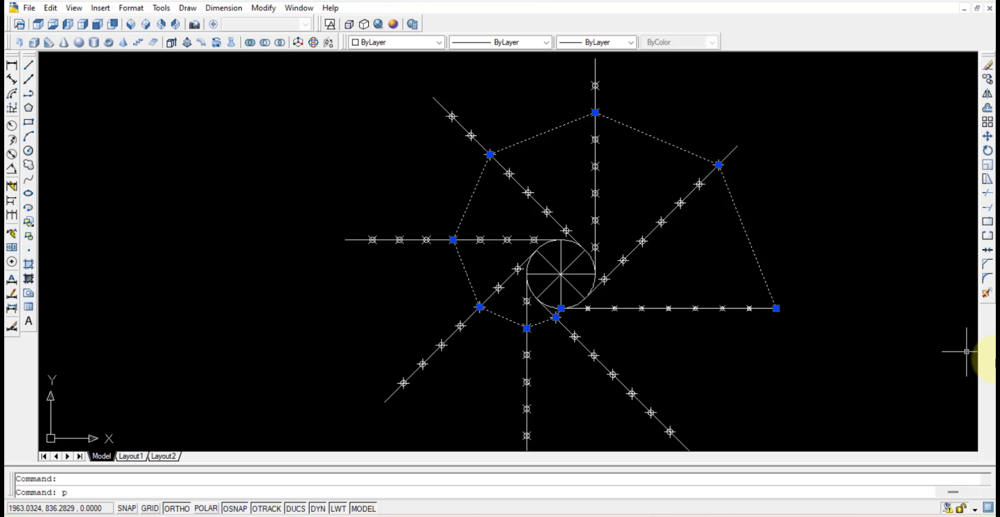
key(Escape)
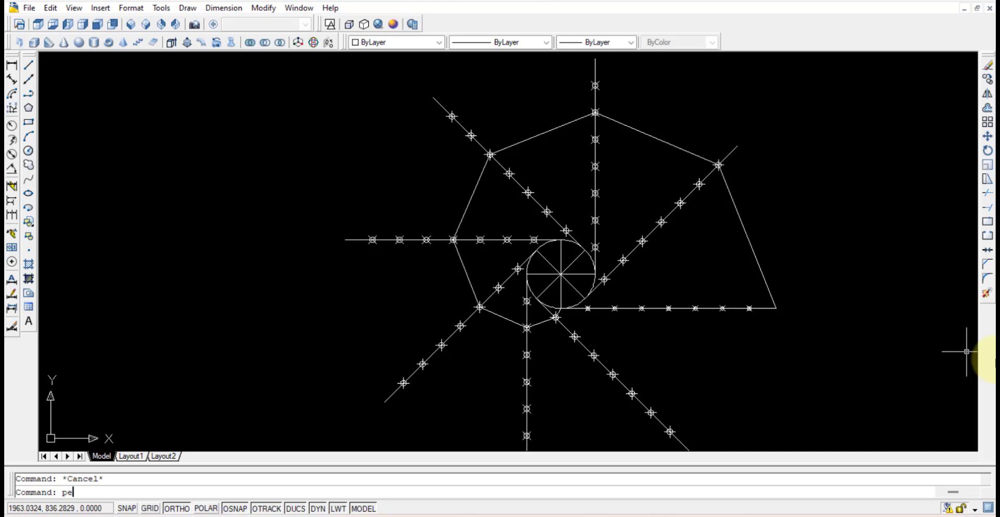
text(pe)
key(Return)
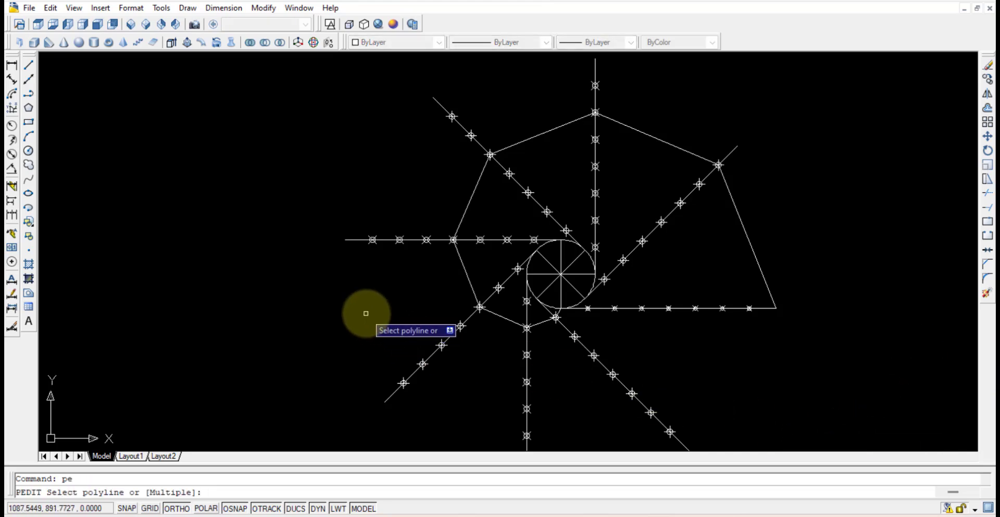
click(468, 280)
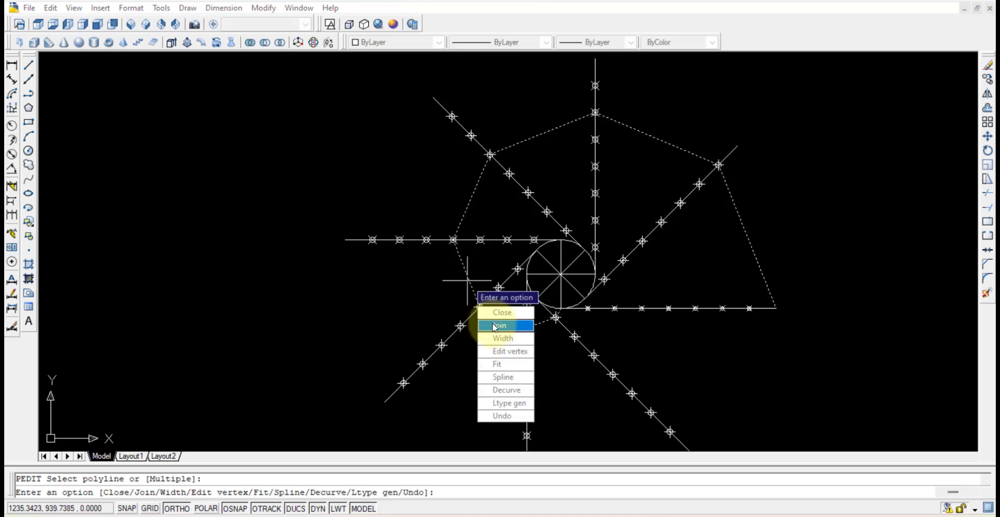
click(506, 365)
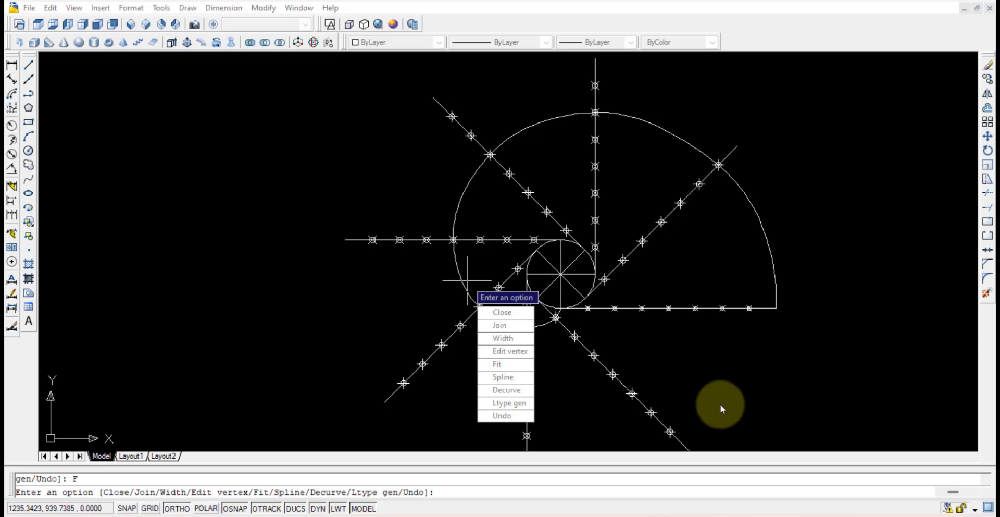
key(Escape)
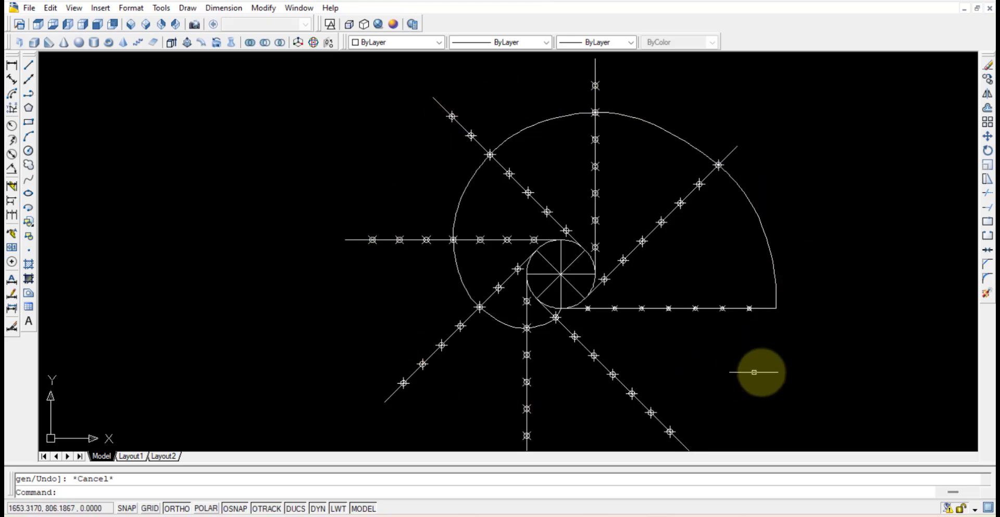
Trim the vertical, horizontal and diagonal radial lines where they extend beyond the curve.
click(796, 390)
click(364, 73)
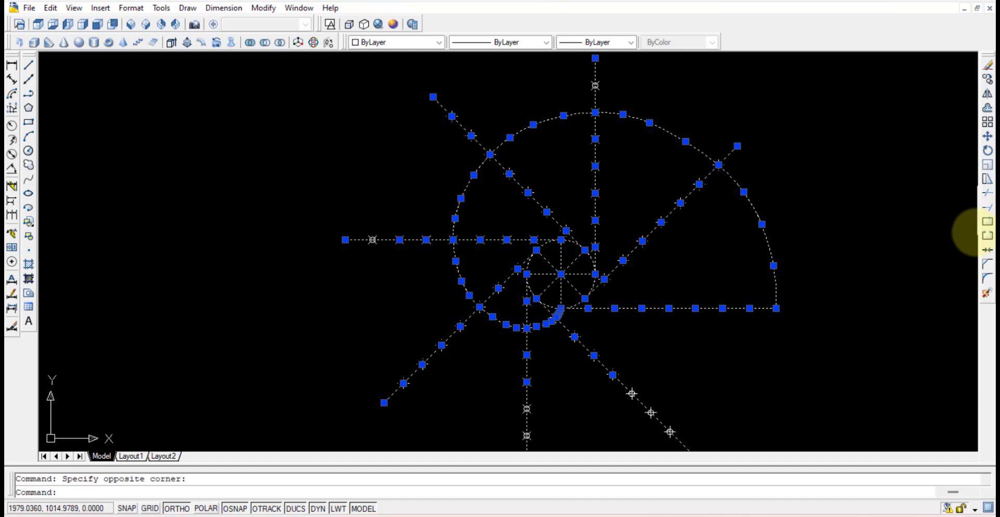
click(988, 194)
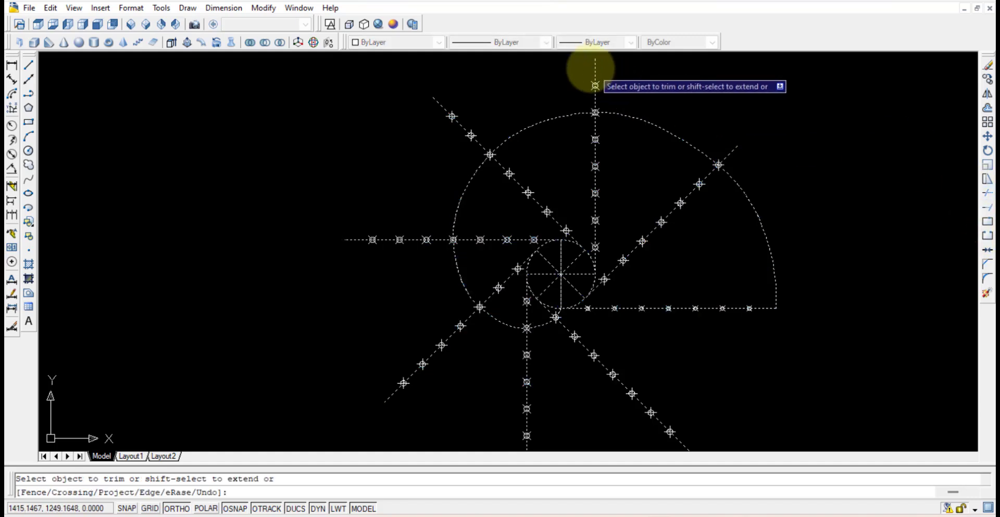
click(599, 70)
click(595, 84)
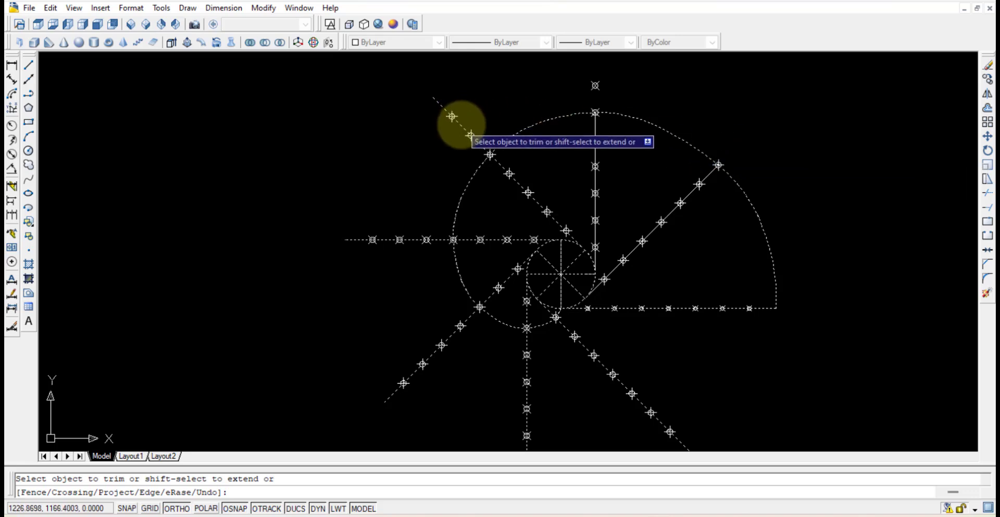
click(453, 118)
click(391, 241)
click(423, 359)
click(527, 373)
click(595, 353)
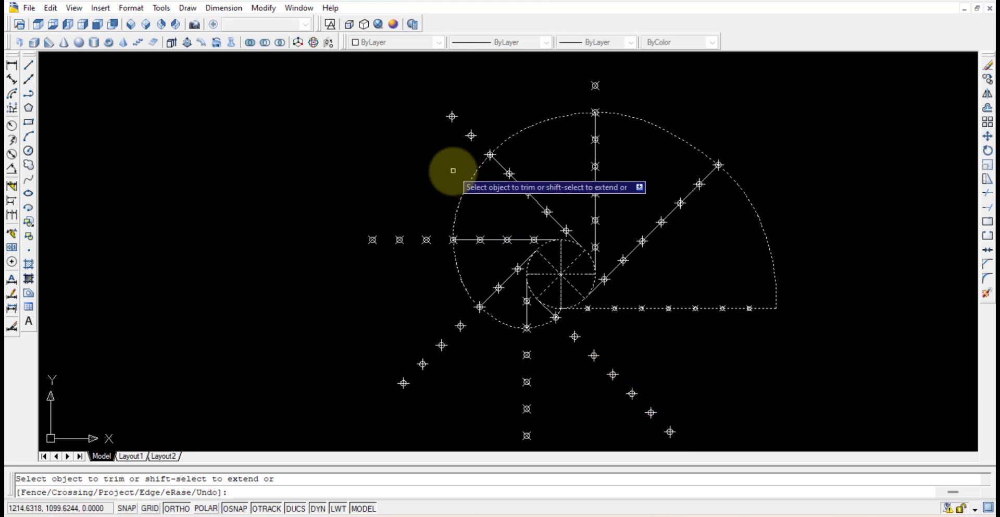
key(Escape)
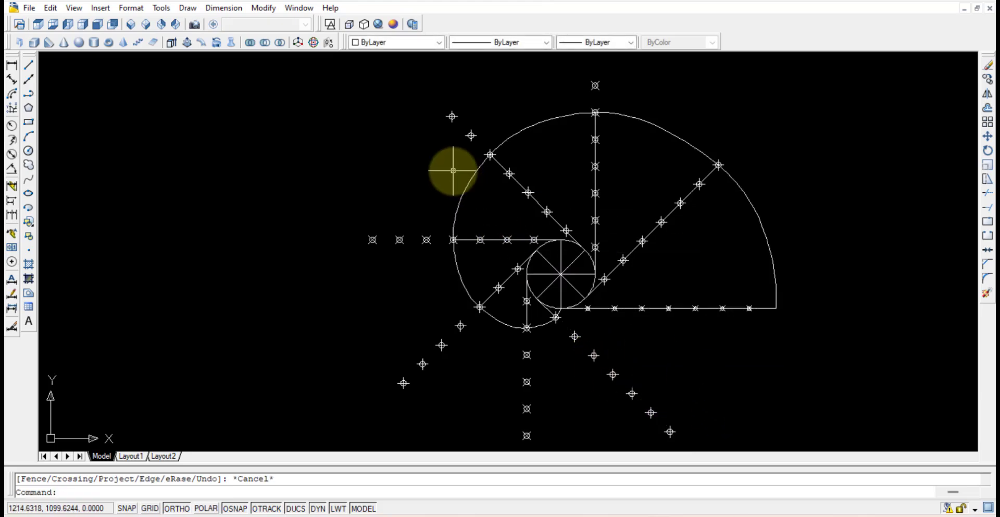
Window-select the 20 stray division points outside the curve and delete them.
click(431, 105)
click(497, 138)
click(577, 60)
click(633, 91)
click(361, 237)
click(433, 272)
click(348, 308)
click(461, 397)
click(506, 341)
click(707, 440)
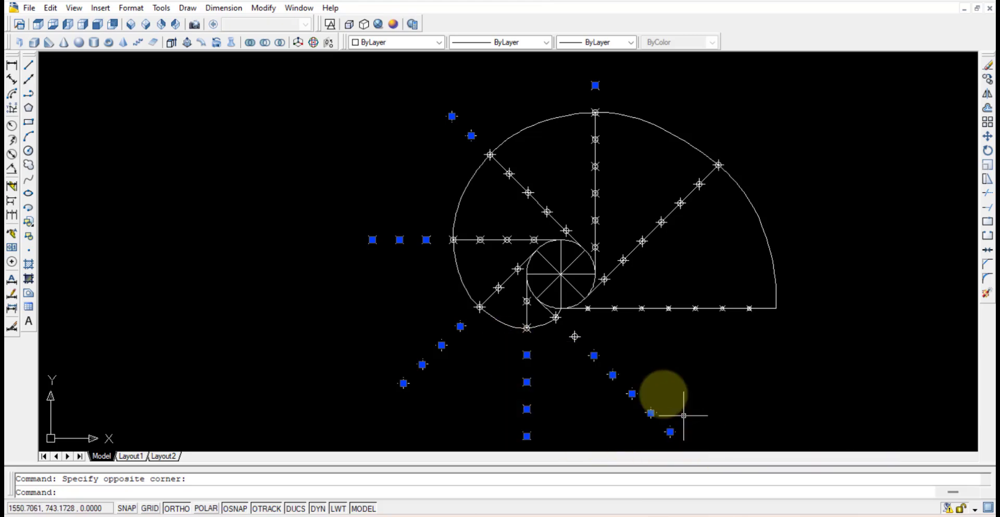
key(Delete)
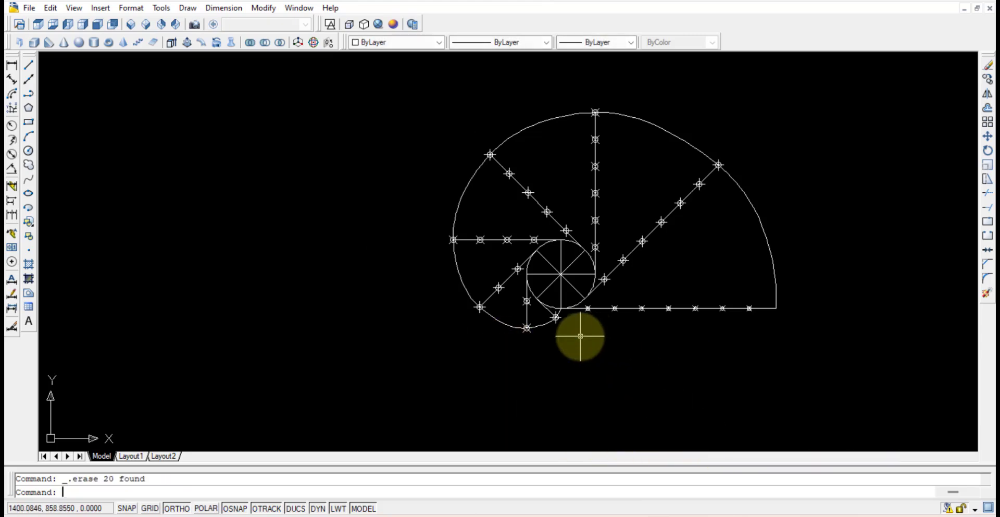
scroll(685, 191, up, 2)
middle_drag(706, 180, 666, 190)
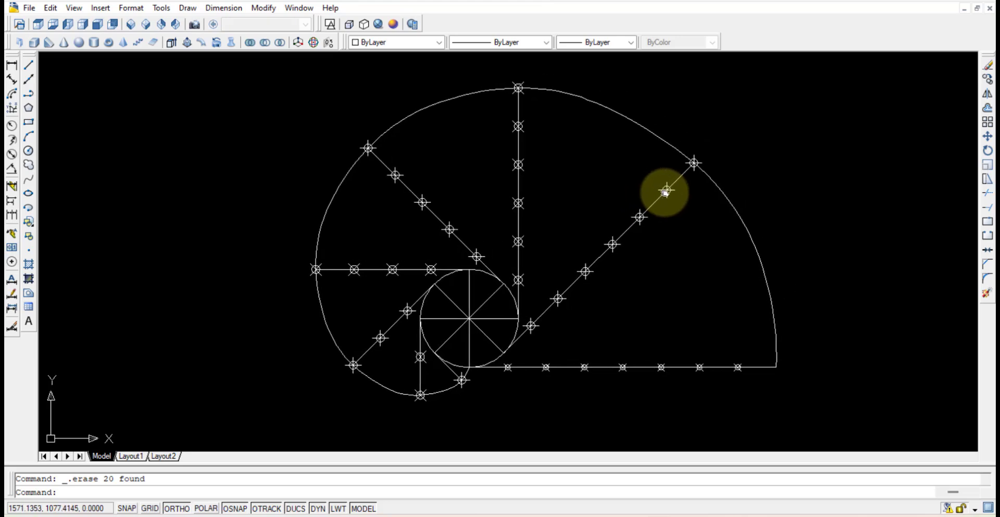